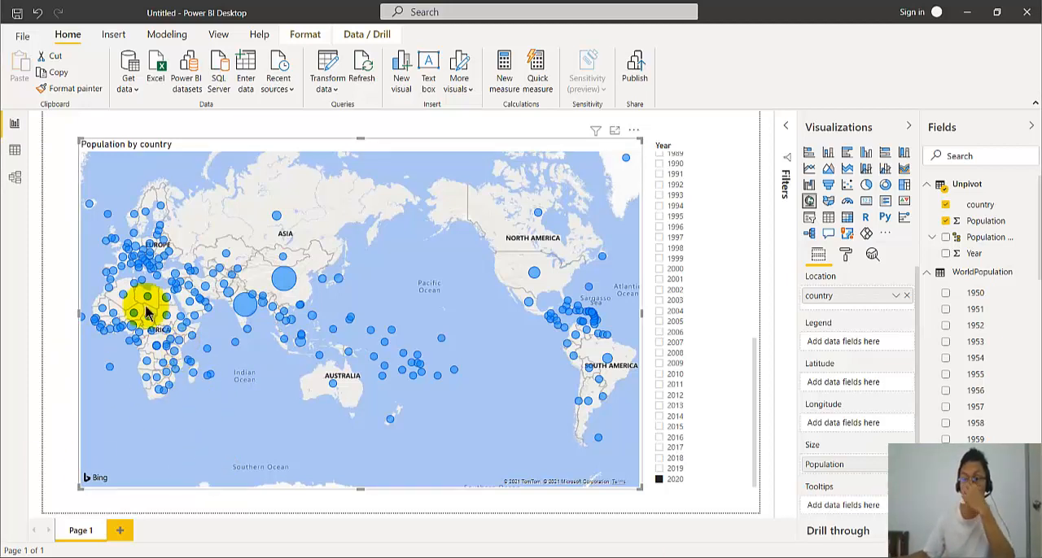
# - Open the WorldPop workbook from the OneDrive Documents folder in Excel and make it a trusted document
pyautogui.click(308, 556)
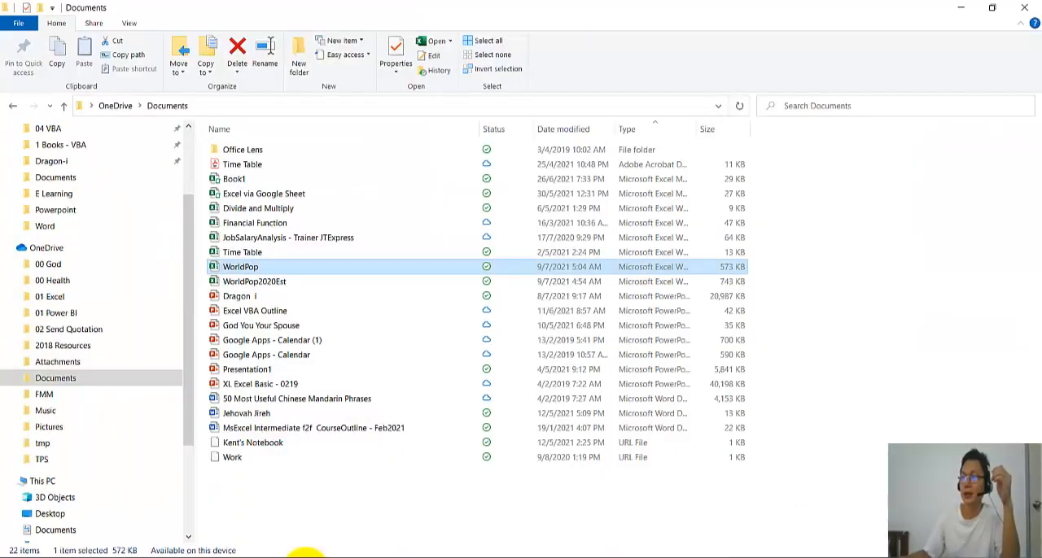
pyautogui.moveTo(196, 235); pyautogui.dragTo(4, 257)
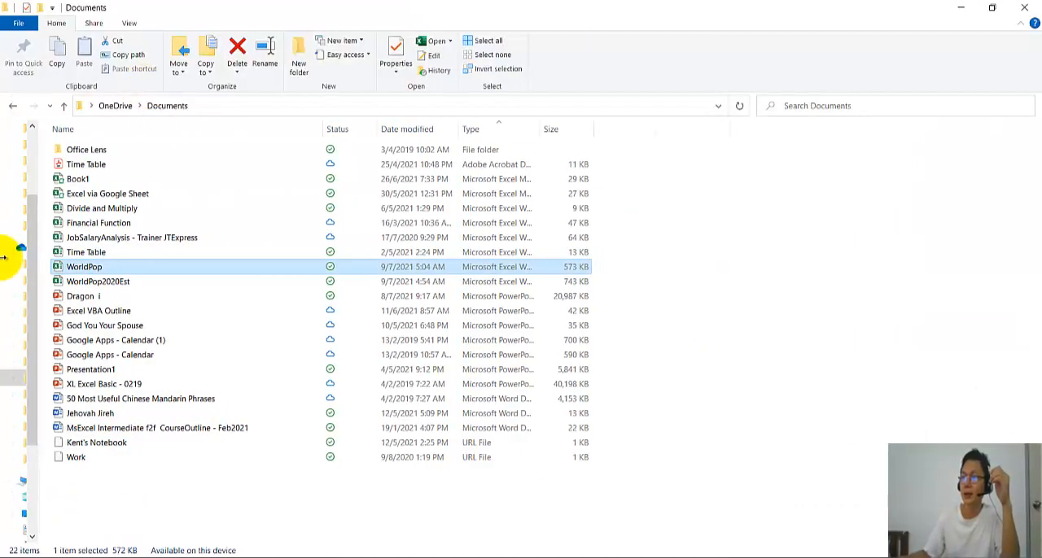
pyautogui.doubleClick(123, 269)
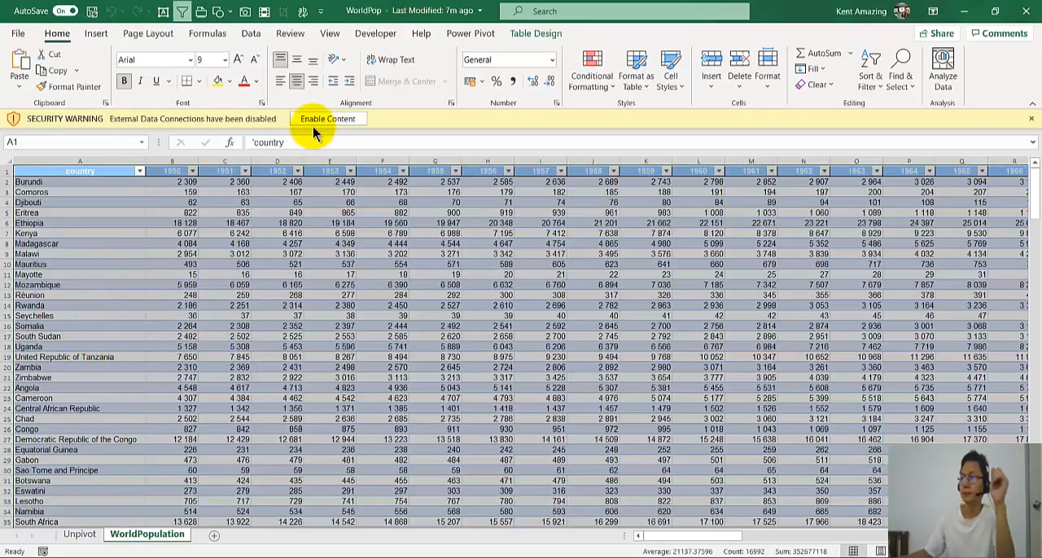
pyautogui.click(313, 117)
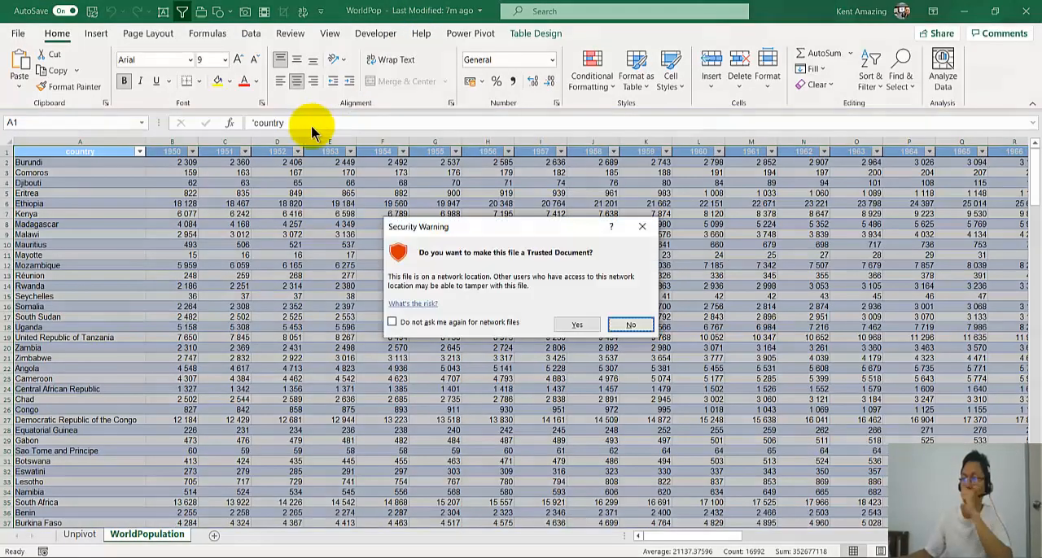
pyautogui.click(574, 324)
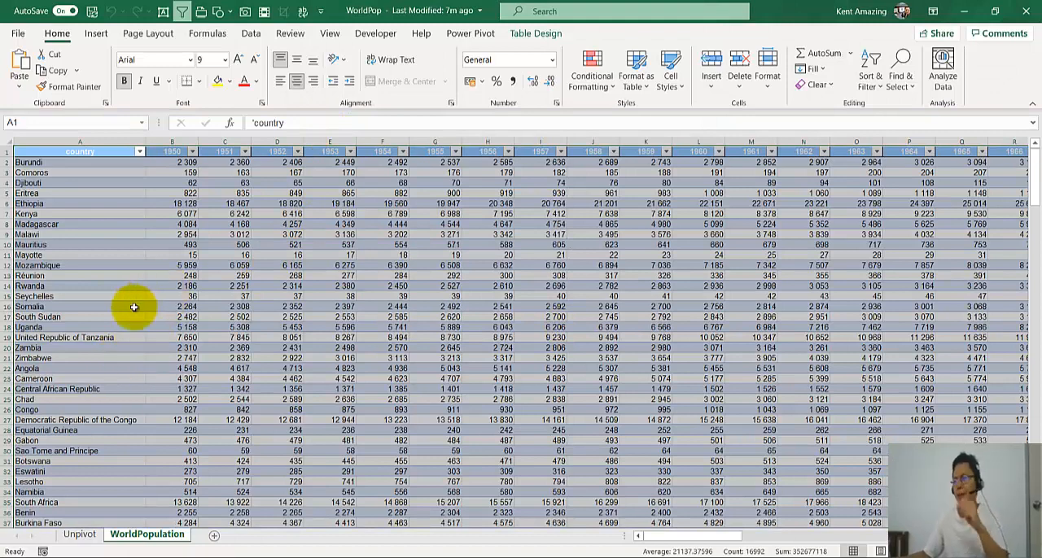
# - Examine the year columns of the WorldPopulation sheet and the country, Year and Population layout of the Unpivot sheet
pyautogui.click(167, 307)
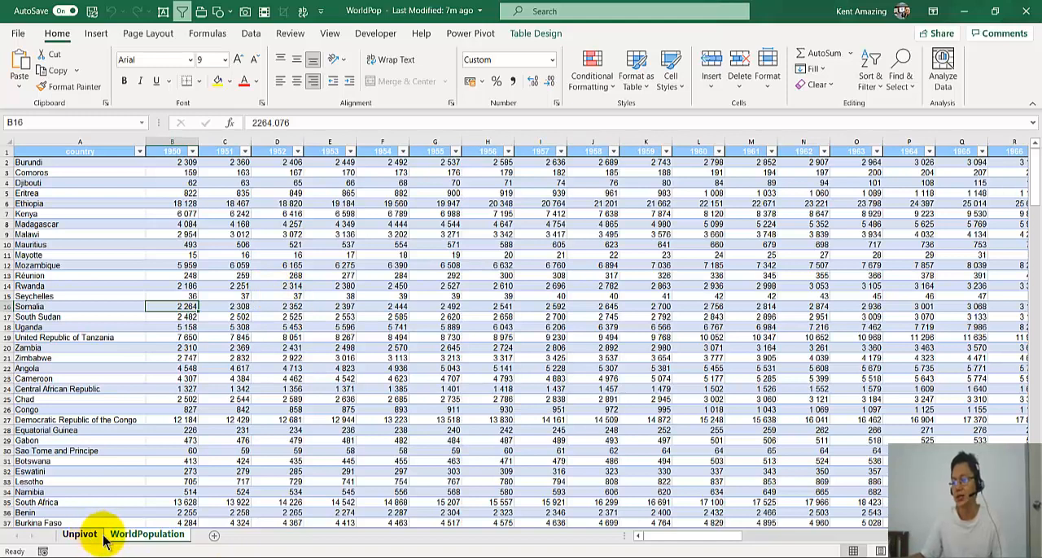
pyautogui.click(235, 338)
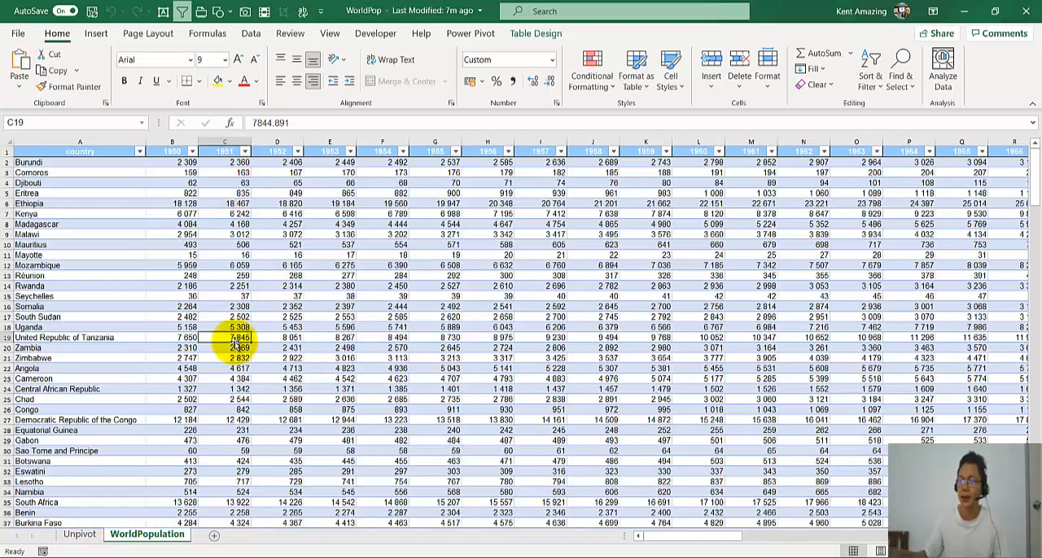
pyautogui.click(88, 538)
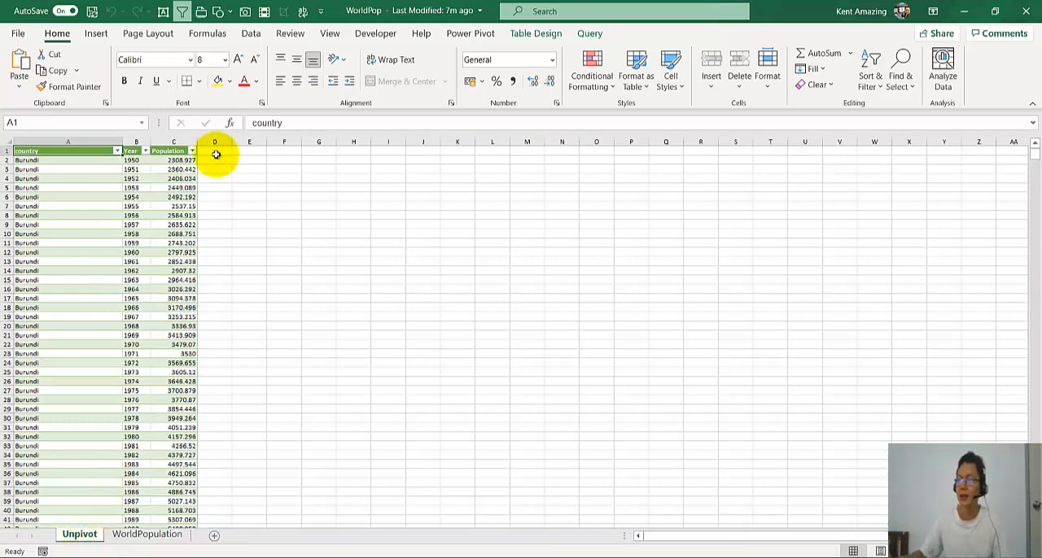
pyautogui.click(94, 205)
pyautogui.scroll(4, 103, 256)
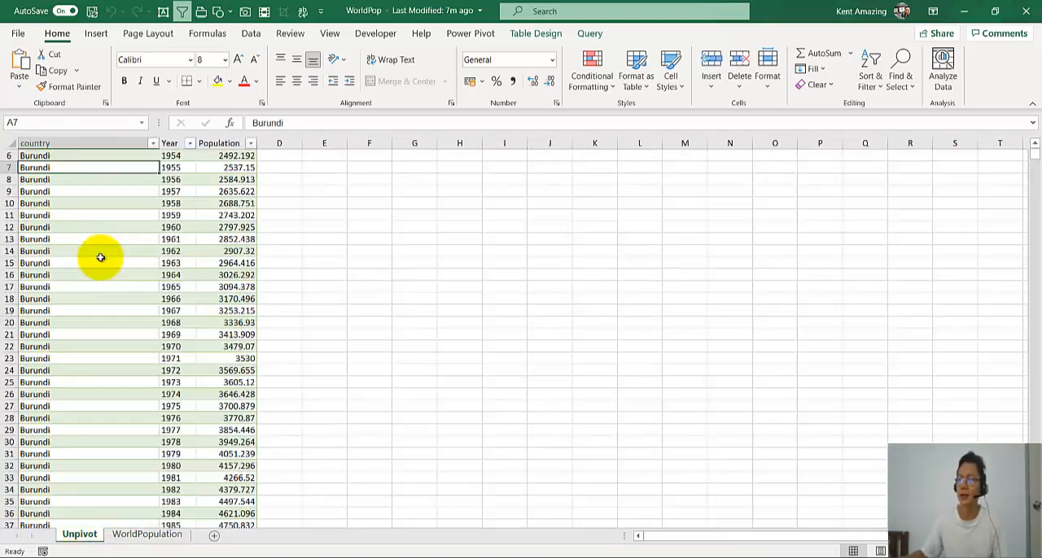
pyautogui.hotkey('ctrl', 'Home')
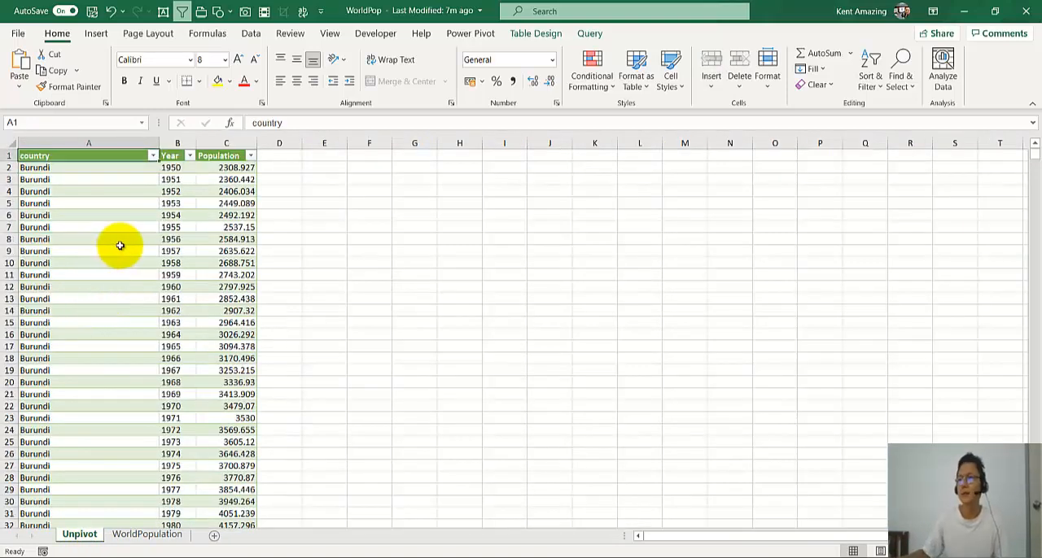
pyautogui.scroll(3, 120, 245)
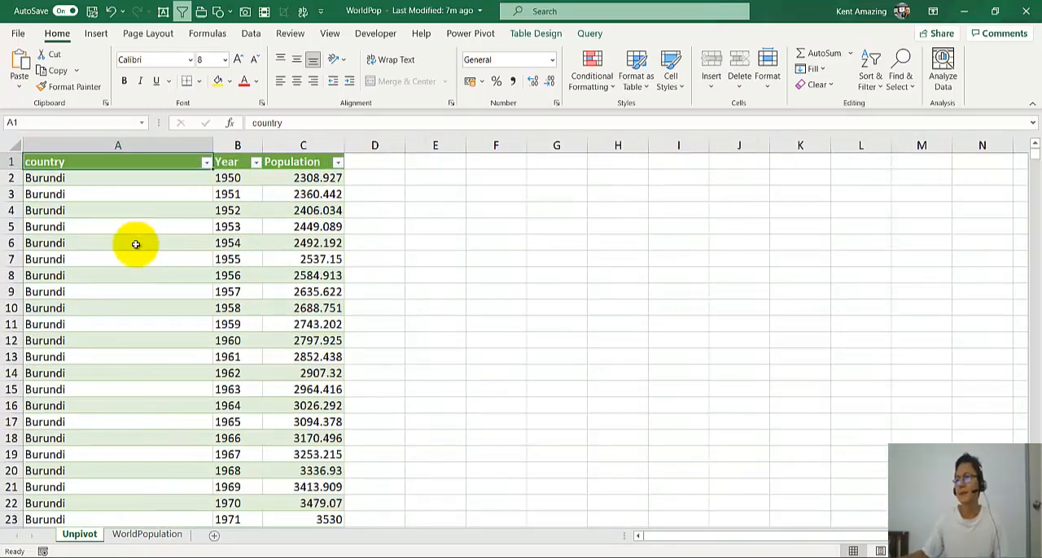
# - Check which years the Year column's filter offers on the Unpivot sheet, leave it unfiltered, and inspect the first data row
pyautogui.click(256, 163)
pyautogui.scroll(-3, 233, 348)
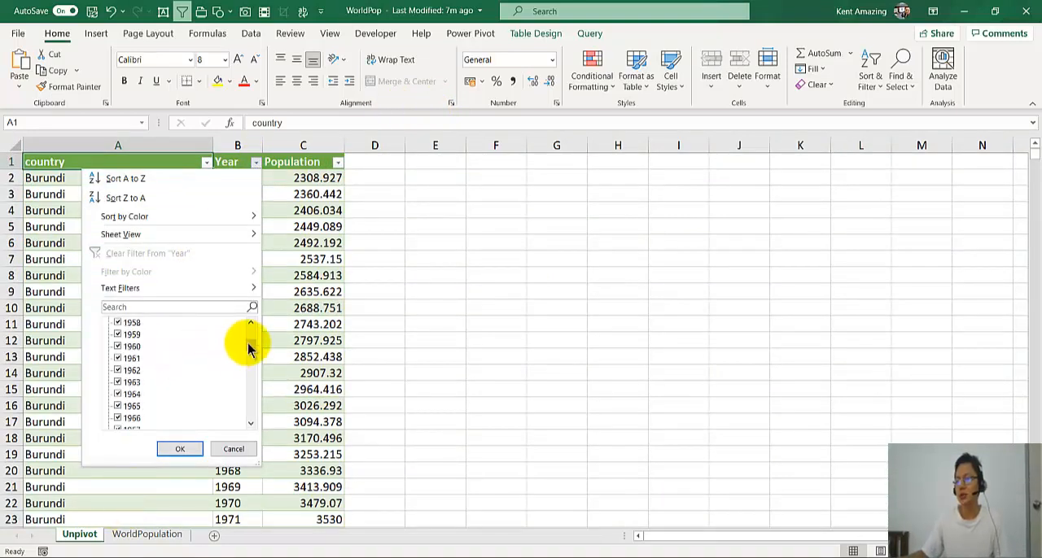
pyautogui.moveTo(248, 344); pyautogui.dragTo(237, 430)
pyautogui.click(235, 448)
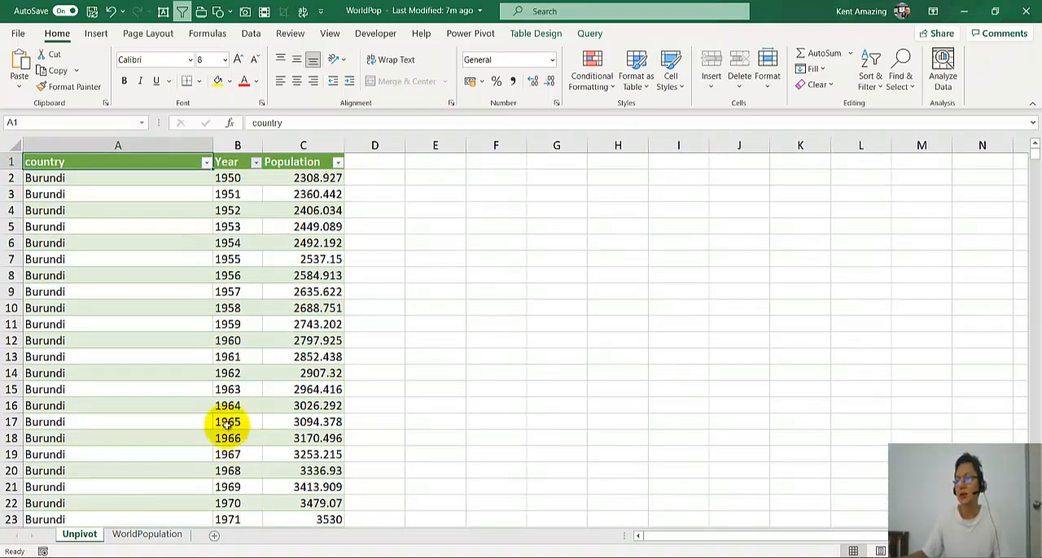
pyautogui.moveTo(46, 174); pyautogui.dragTo(309, 180)
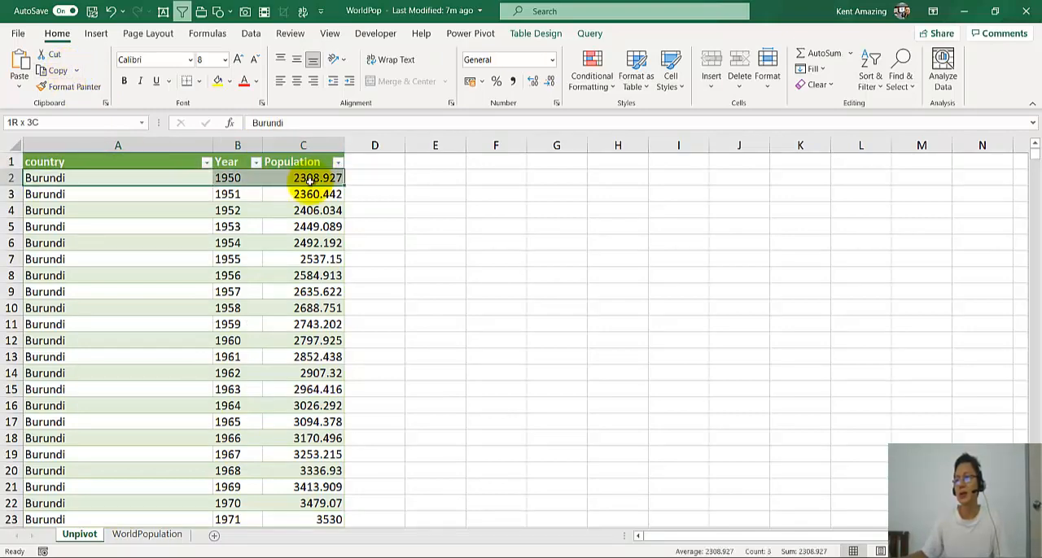
# - Compare the WorldPopulation sheet with the Unpivot sheet, close the workbook and switch back to Power BI Desktop
pyautogui.click(147, 534)
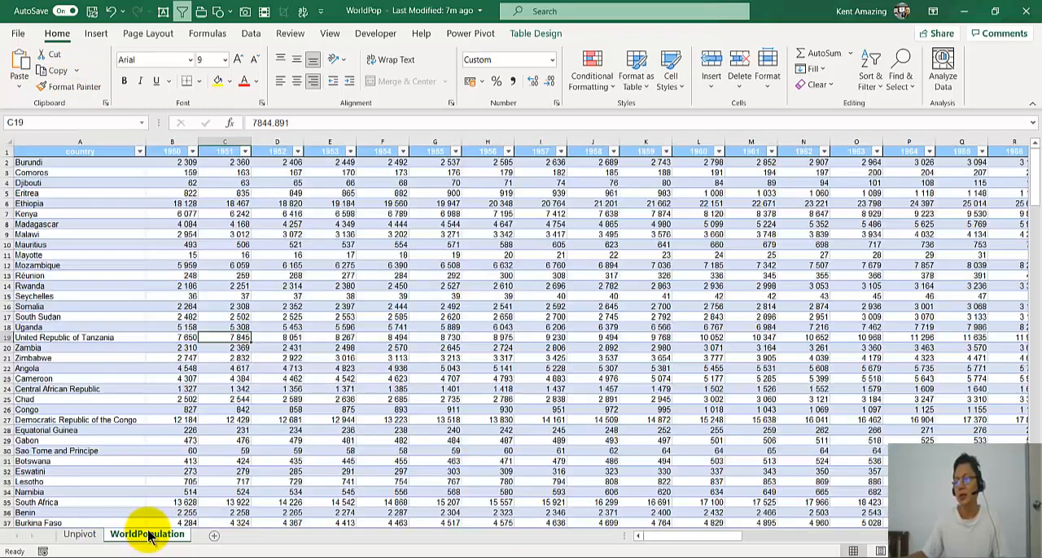
pyautogui.click(57, 164)
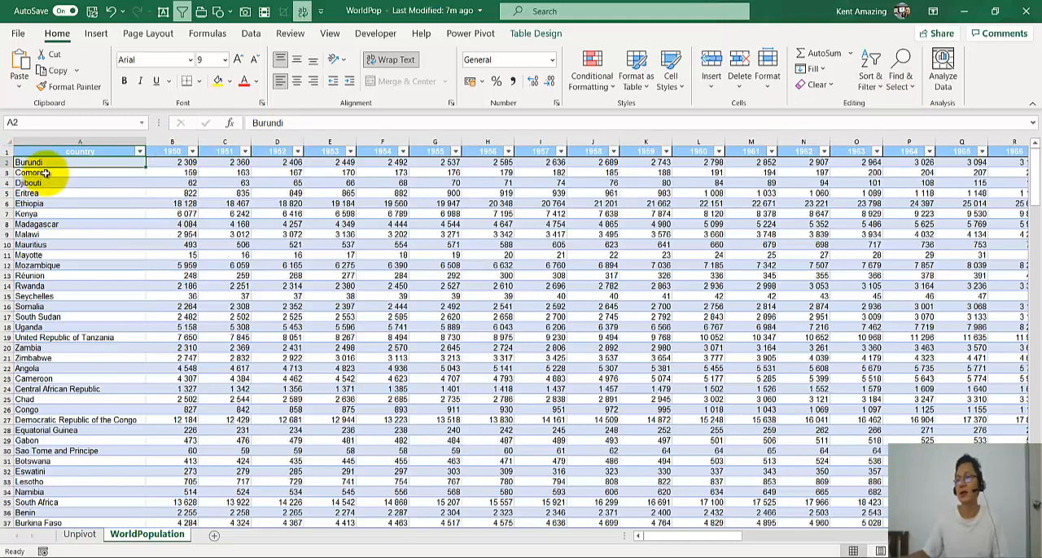
pyautogui.click(81, 536)
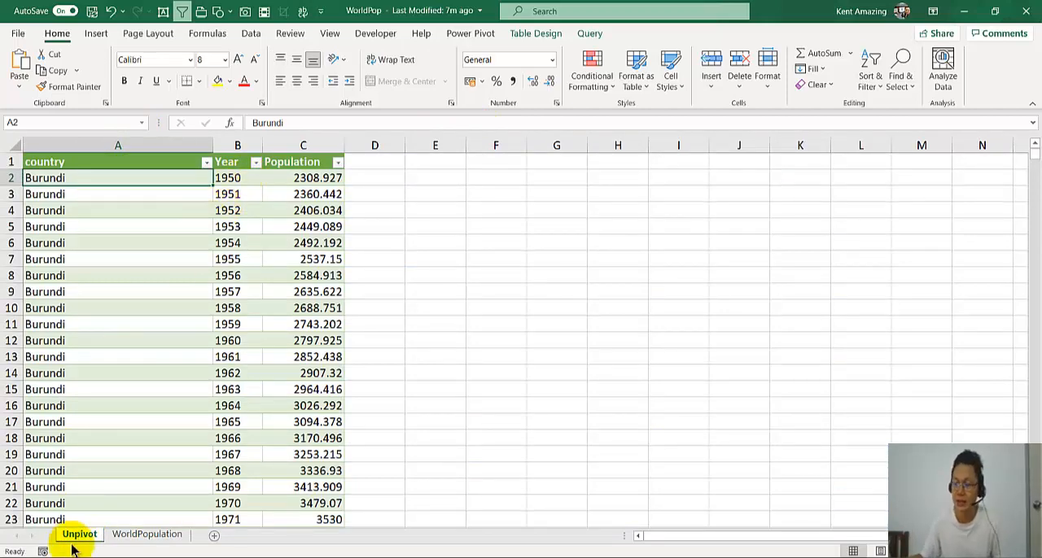
pyautogui.click(116, 544)
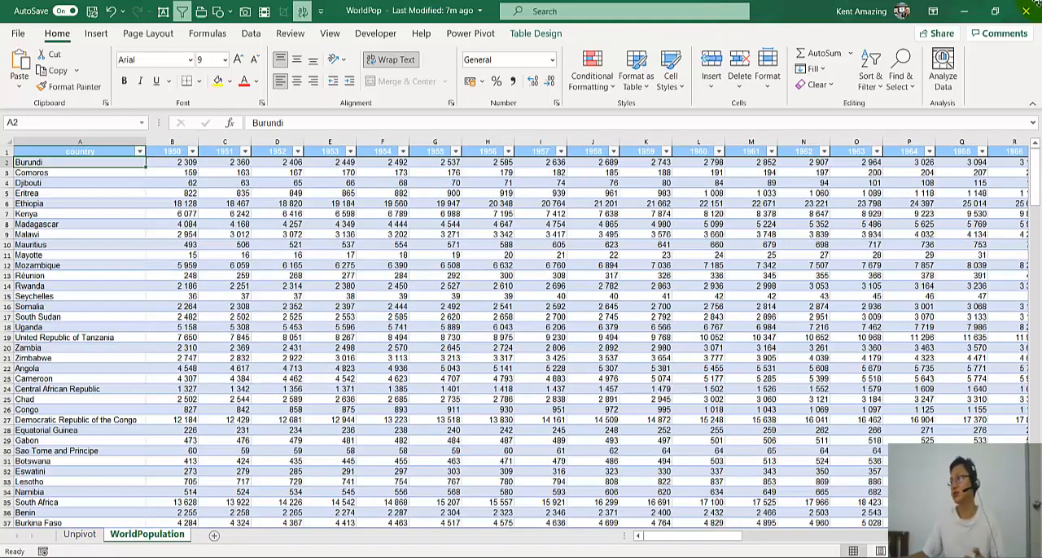
pyautogui.click(1023, 17)
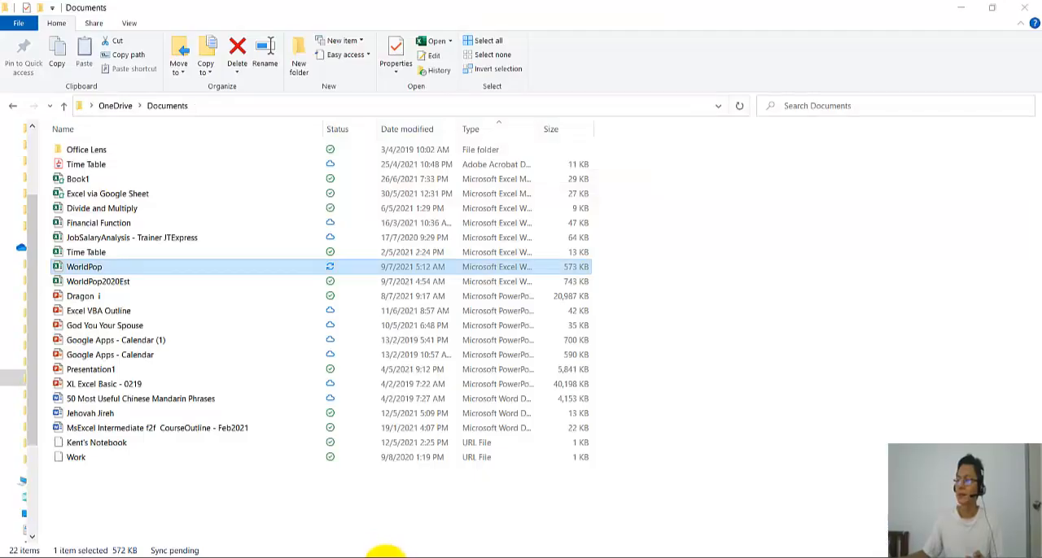
pyautogui.click(382, 557)
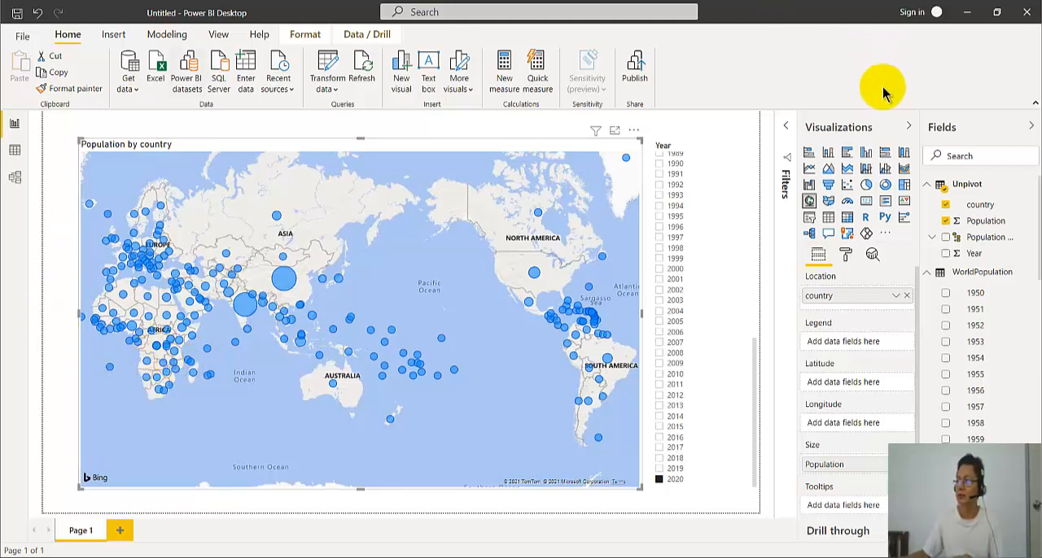
# - Create a new blank report and dismiss its welcome screen
pyautogui.click(20, 36)
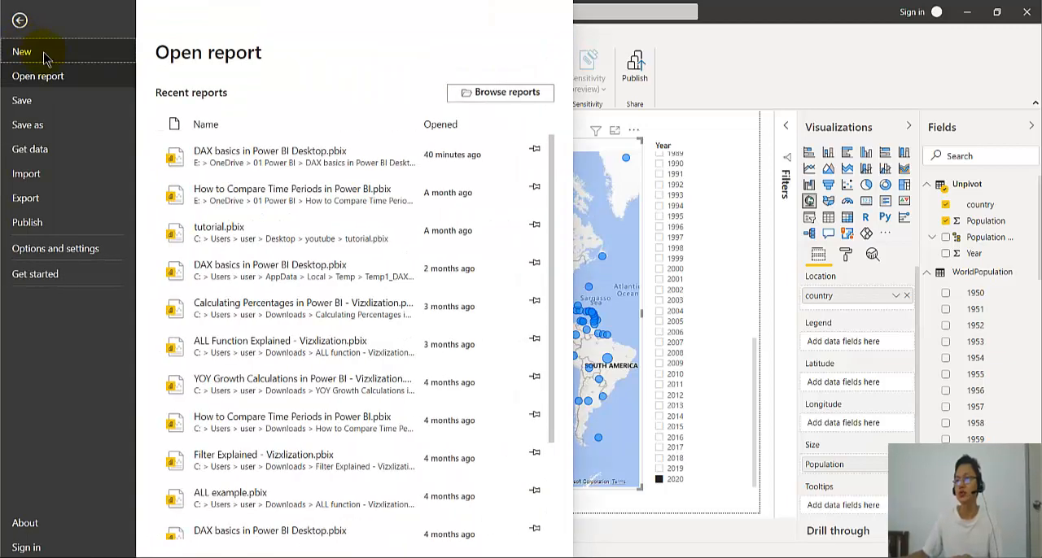
pyautogui.click(41, 54)
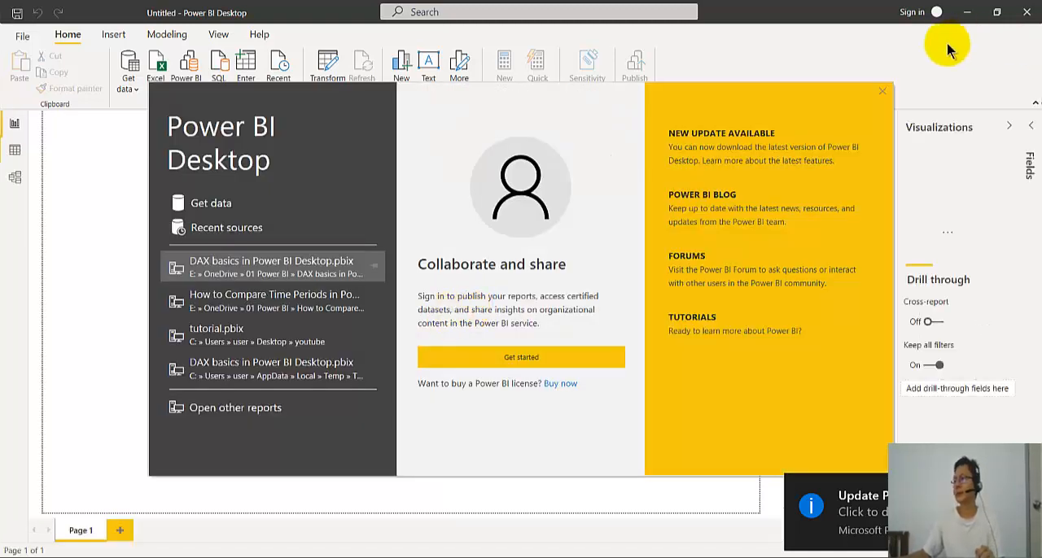
pyautogui.click(881, 90)
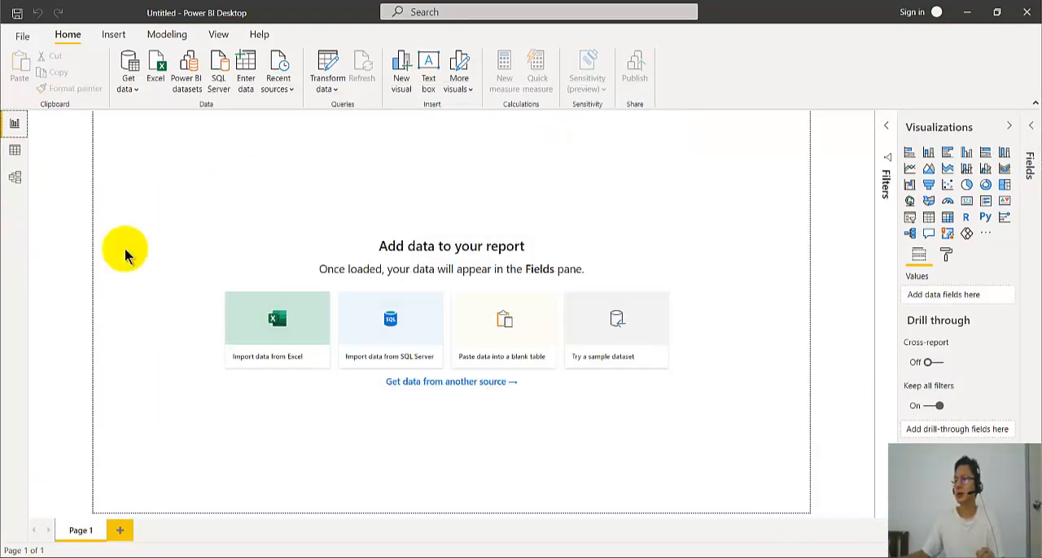
# - Import data from Excel, choosing the WorldPop workbook in the Documents folder as the source
pyautogui.click(264, 334)
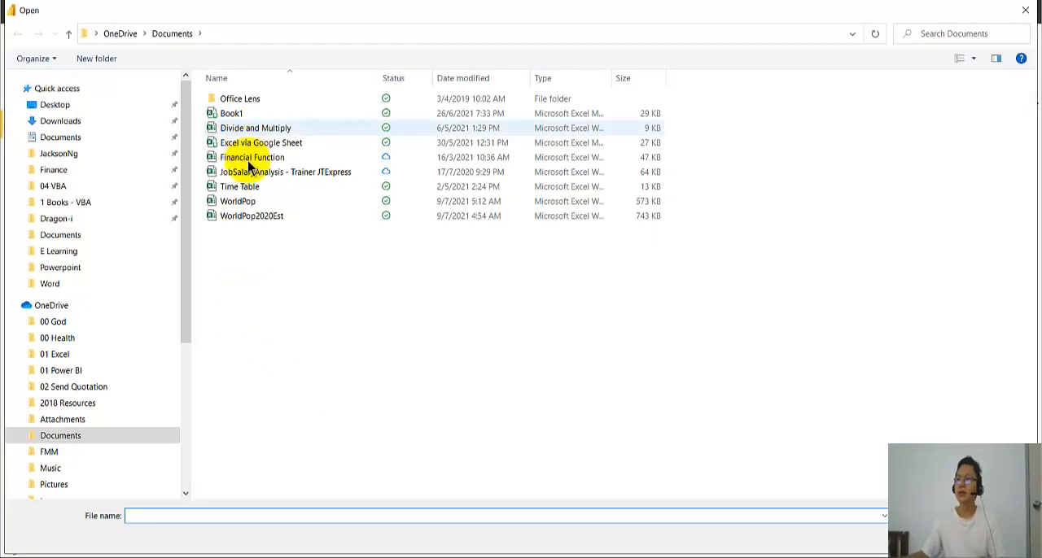
pyautogui.click(245, 201)
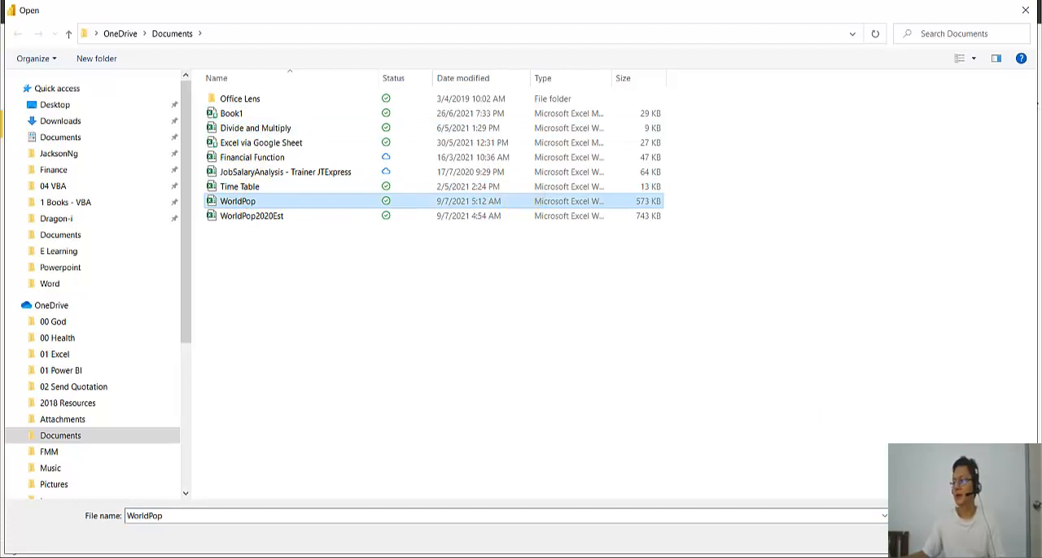
pyautogui.click(926, 537)
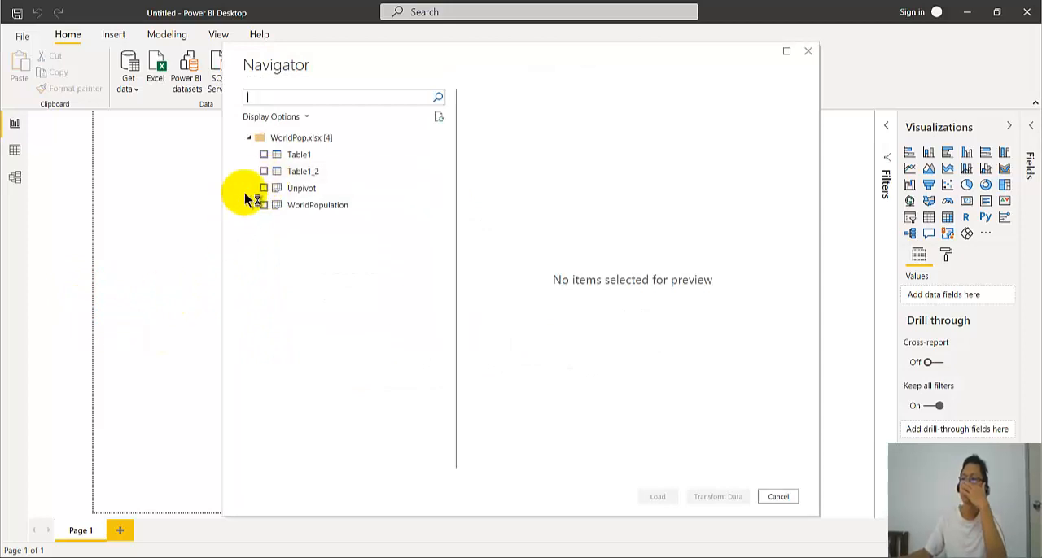
# - Select the Unpivot and WorldPopulation sheets and open them in Power Query Editor for transformation
pyautogui.click(264, 189)
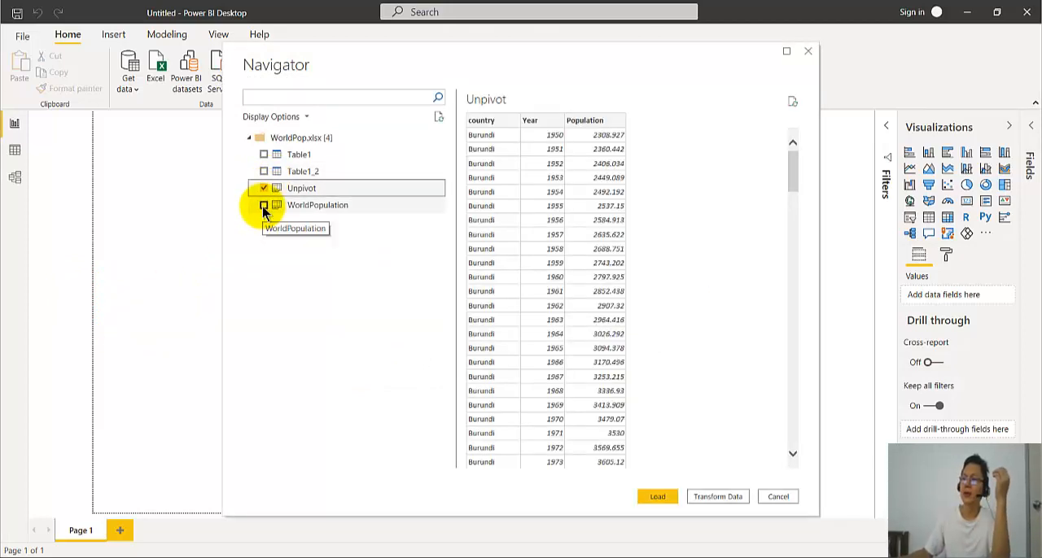
pyautogui.click(263, 205)
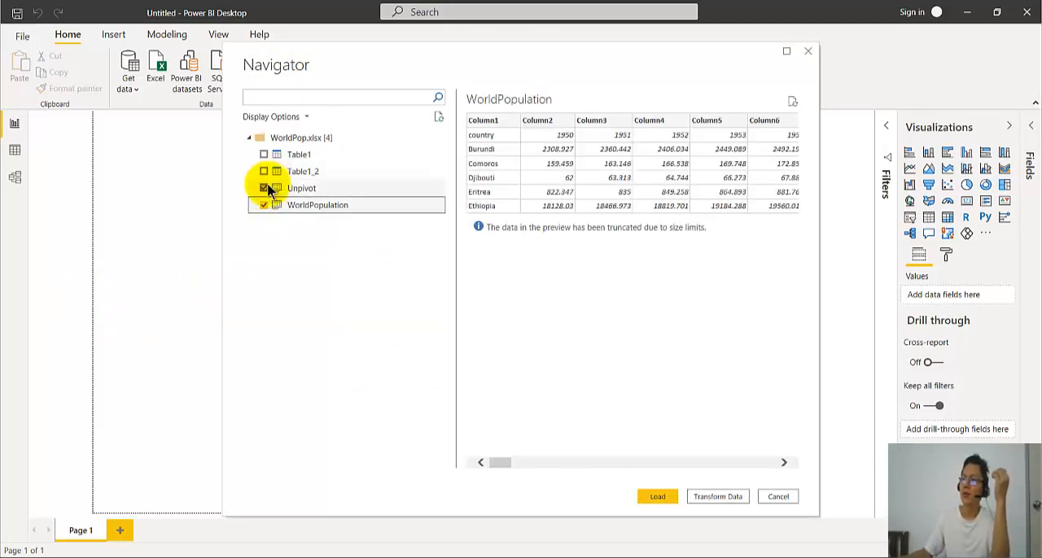
pyautogui.click(720, 498)
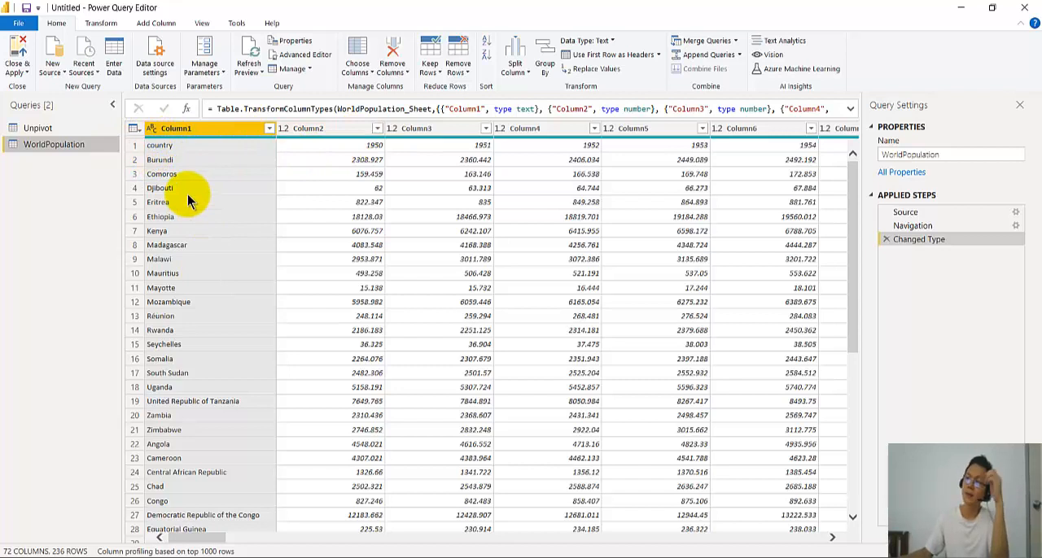
# - Use the first row of the WorldPopulation query as its column headers
pyautogui.click(101, 23)
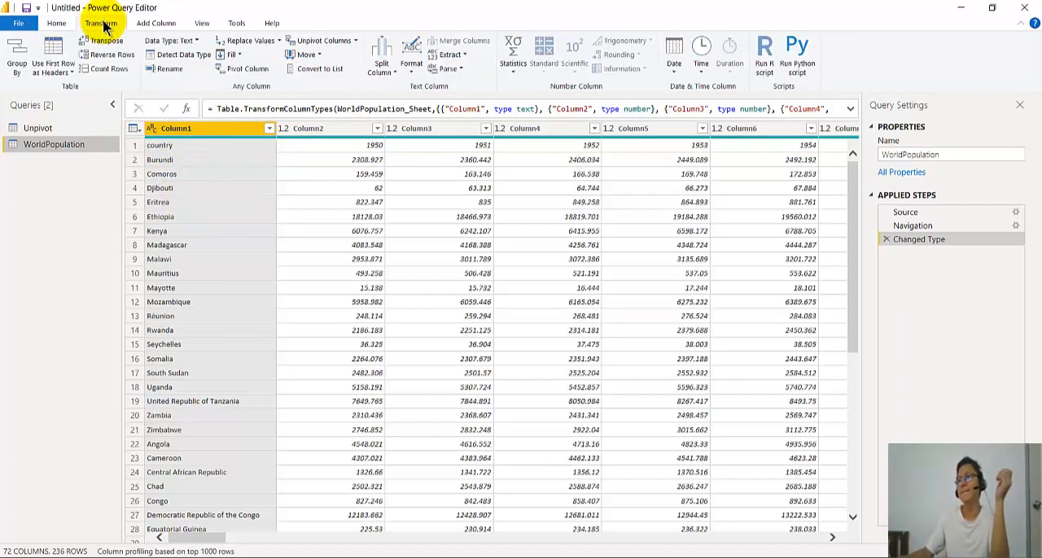
pyautogui.click(48, 50)
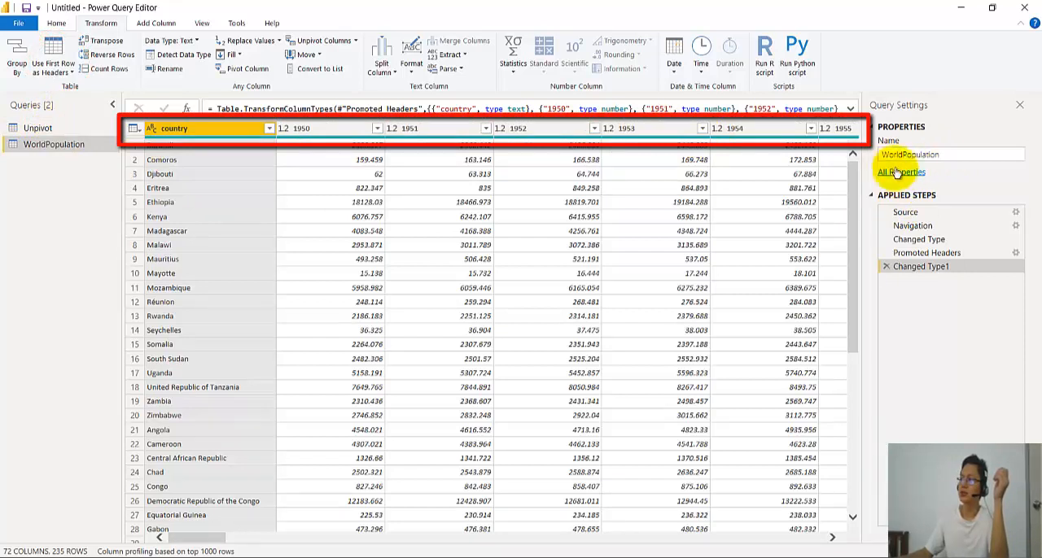
# - Change the Year column of the Unpivot query to the Text data type, replacing the current type conversion
pyautogui.click(77, 130)
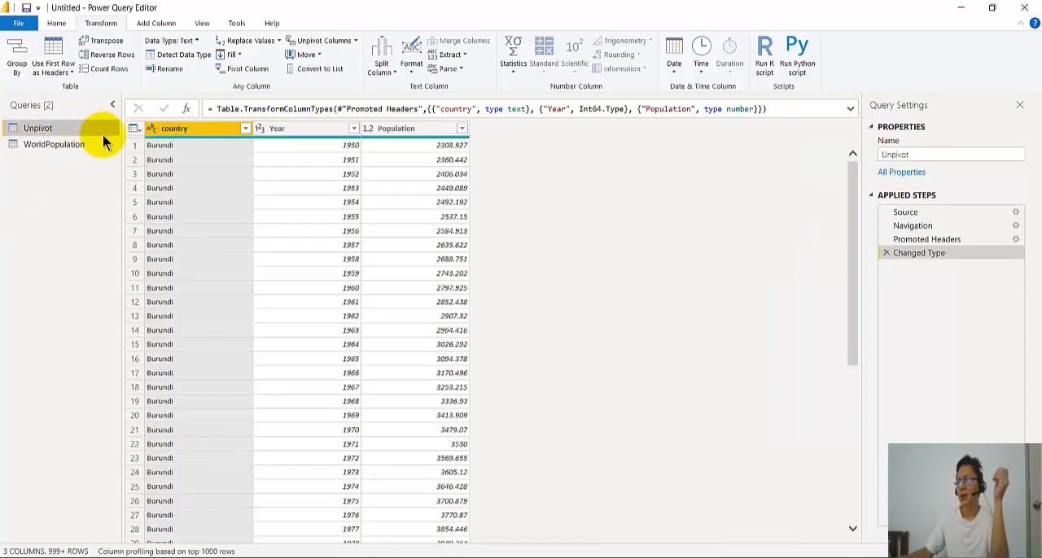
pyautogui.click(259, 129)
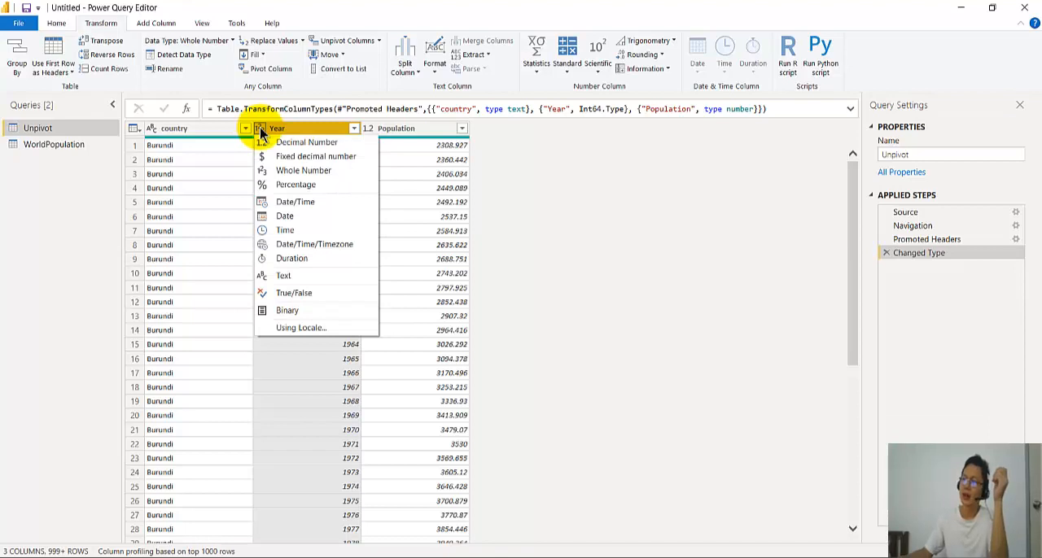
pyautogui.click(284, 276)
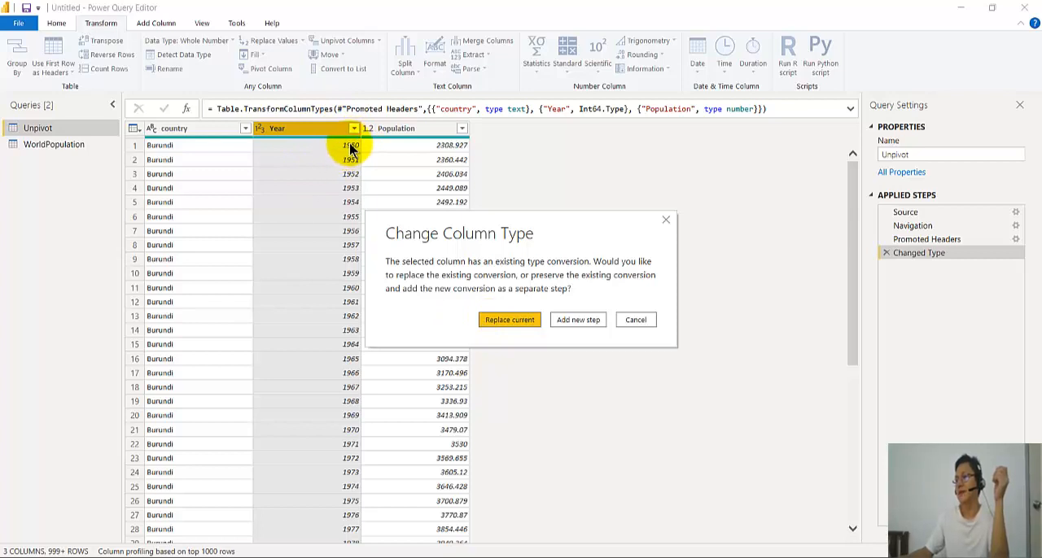
pyautogui.click(508, 320)
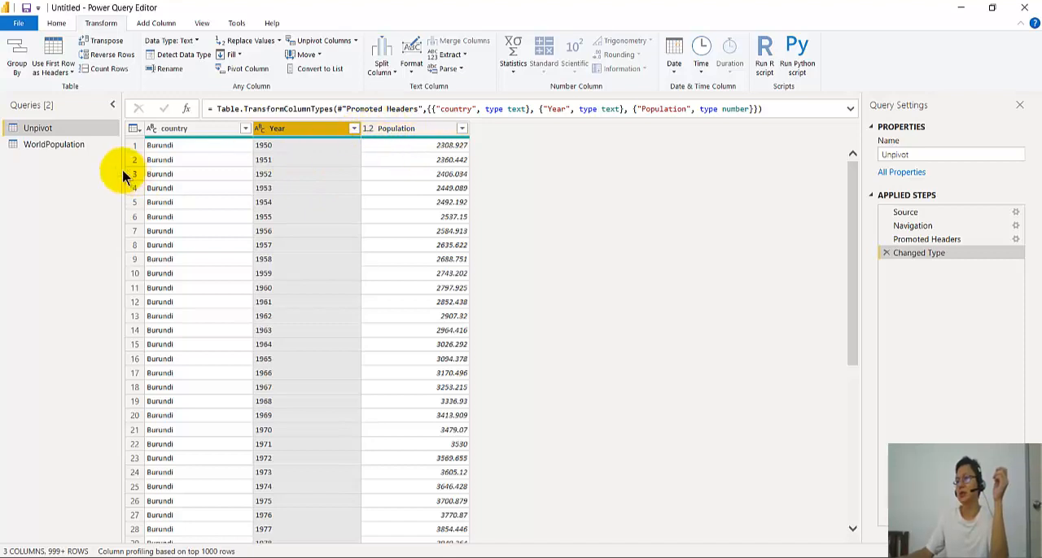
# - Close and apply the query changes after reviewing the WorldPopulation query, and check the relationship between the two tables in the model
pyautogui.click(49, 146)
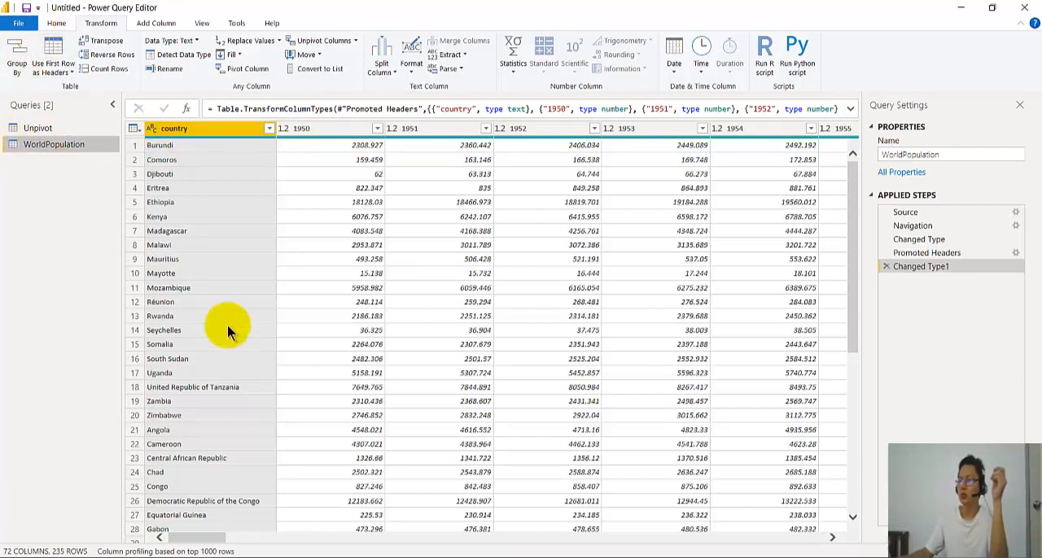
pyautogui.click(56, 22)
pyautogui.click(25, 73)
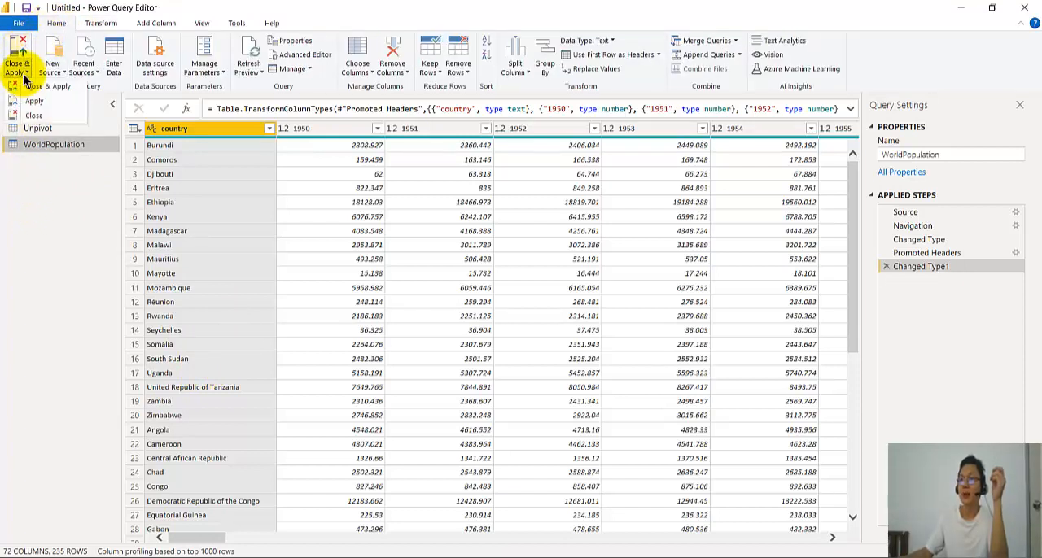
pyautogui.click(18, 53)
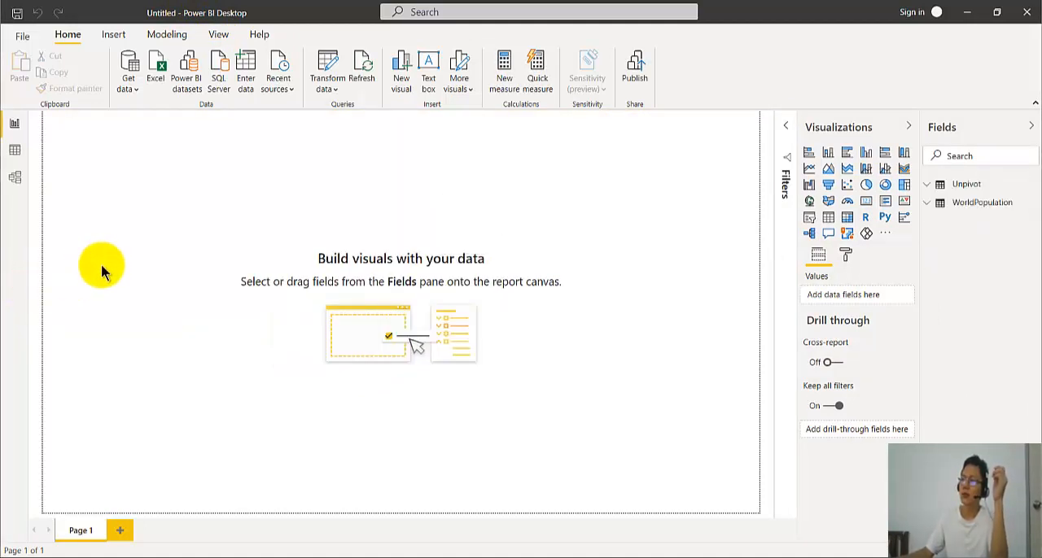
pyautogui.click(14, 180)
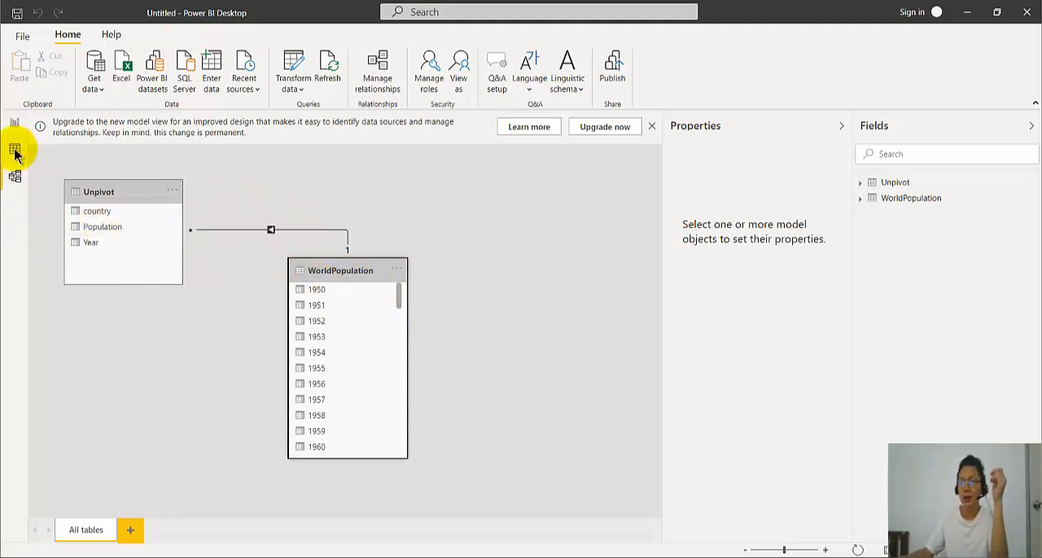
# - Create a map visual on the report page from the country field of the Unpivot table
pyautogui.click(15, 122)
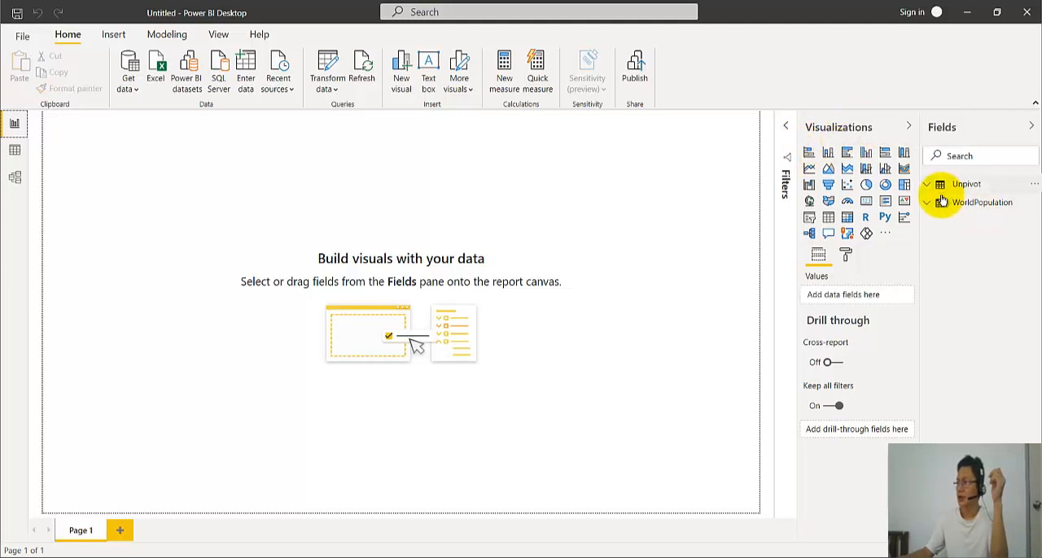
pyautogui.click(927, 186)
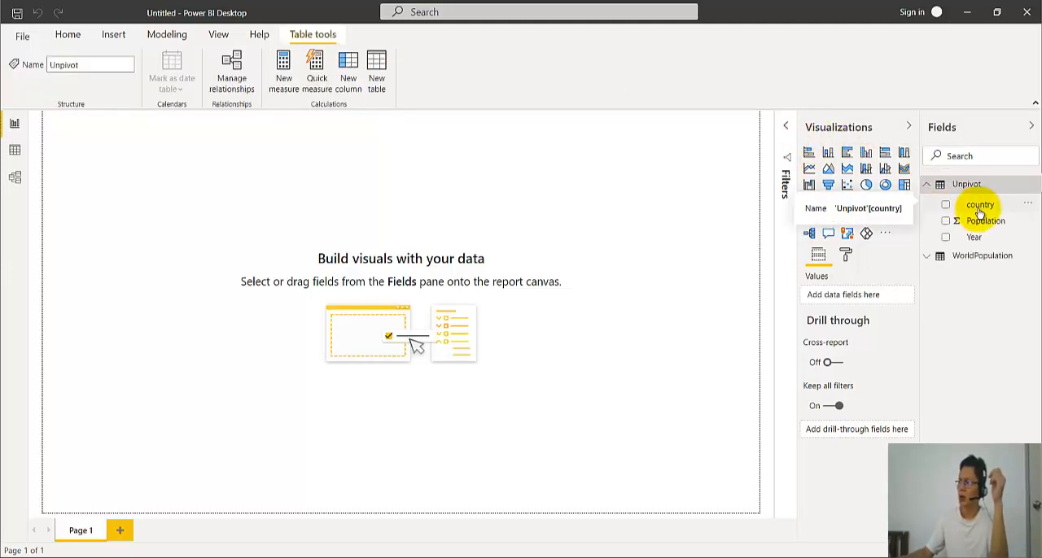
pyautogui.moveTo(977, 210); pyautogui.dragTo(355, 229)
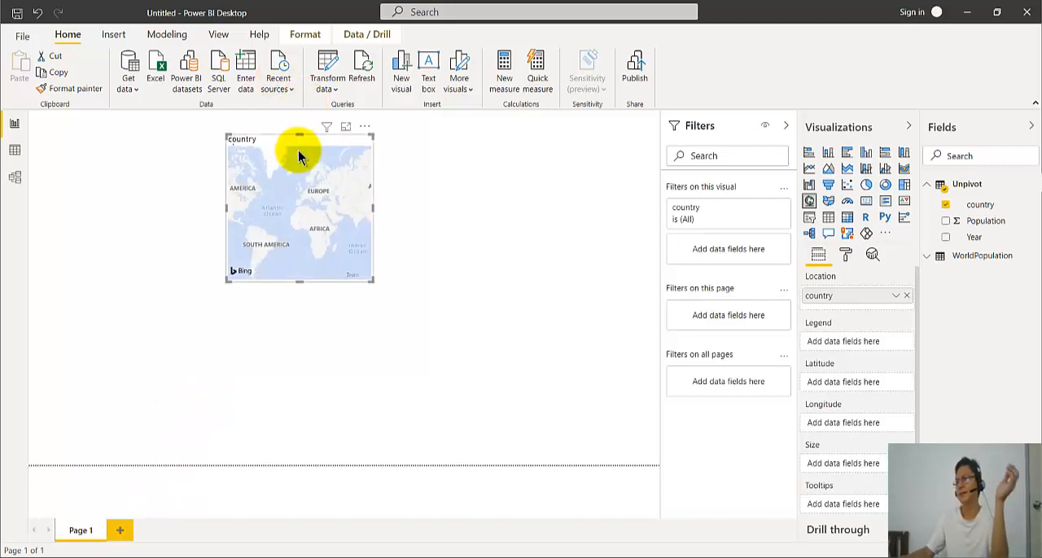
# - Enlarge the country map from the page's left edge to about two-thirds of its width, leaving free space beside it
pyautogui.moveTo(375, 280); pyautogui.dragTo(475, 338)
pyautogui.click(353, 237)
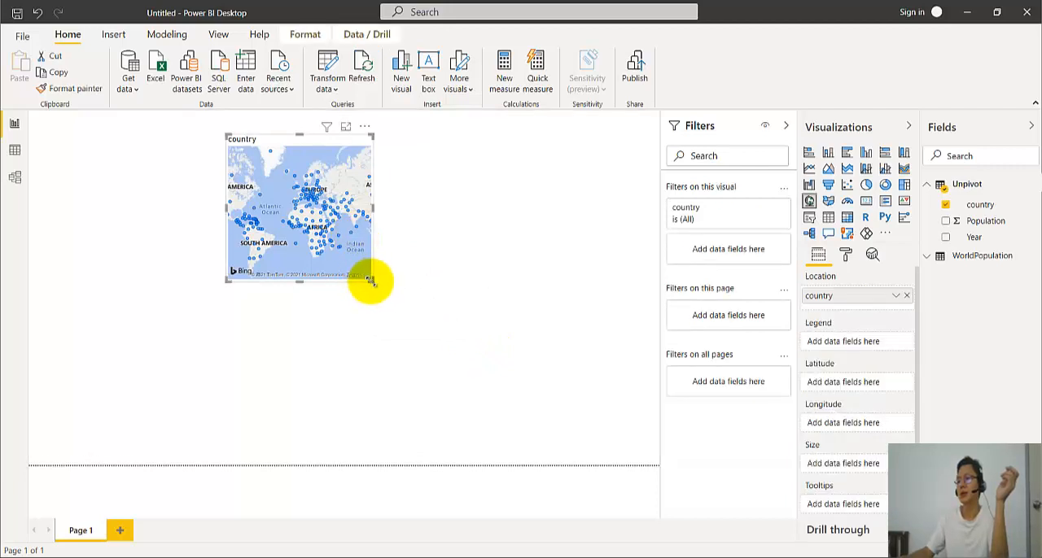
pyautogui.moveTo(370, 280); pyautogui.dragTo(518, 404)
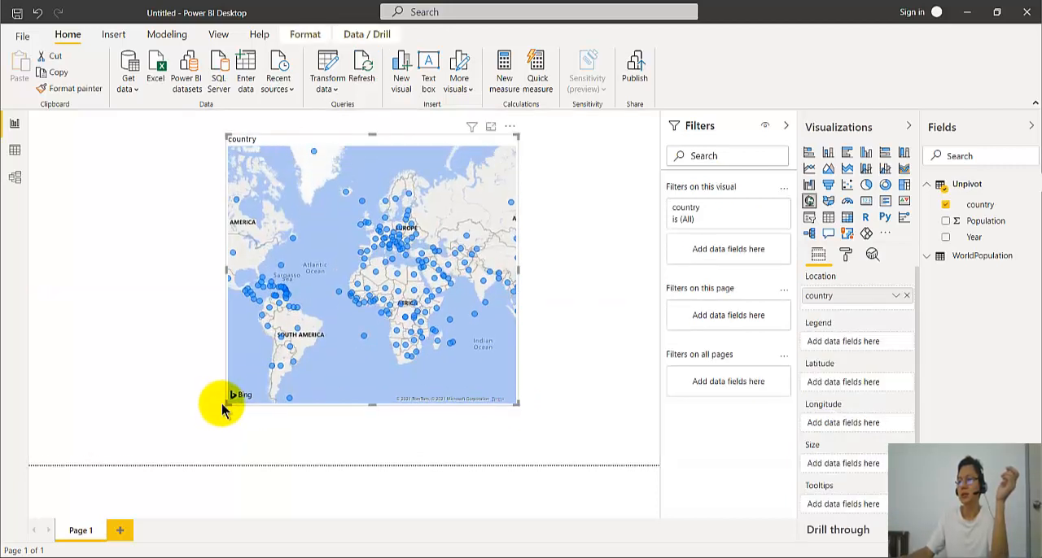
pyautogui.moveTo(225, 407); pyautogui.dragTo(29, 421)
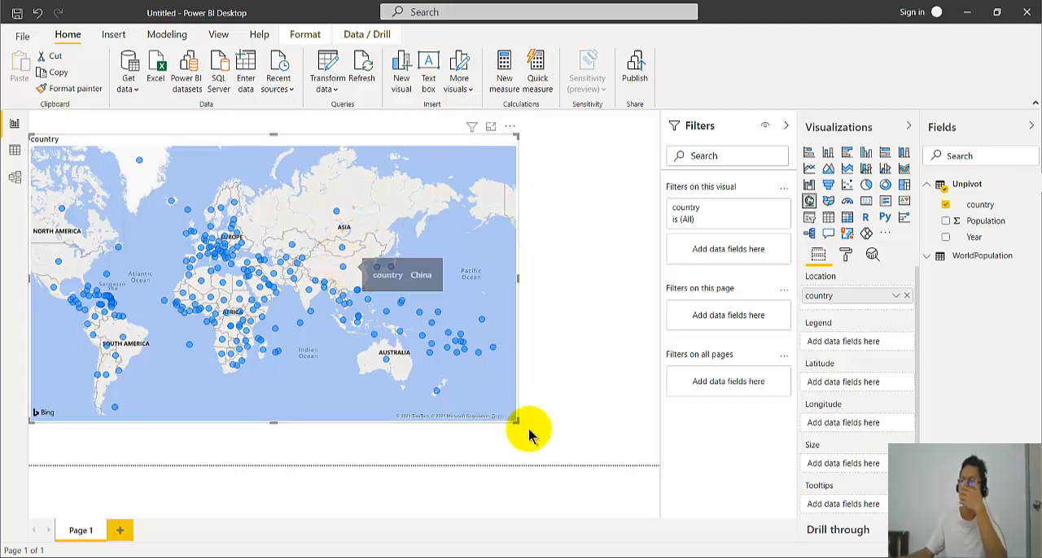
pyautogui.moveTo(521, 424); pyautogui.dragTo(540, 435)
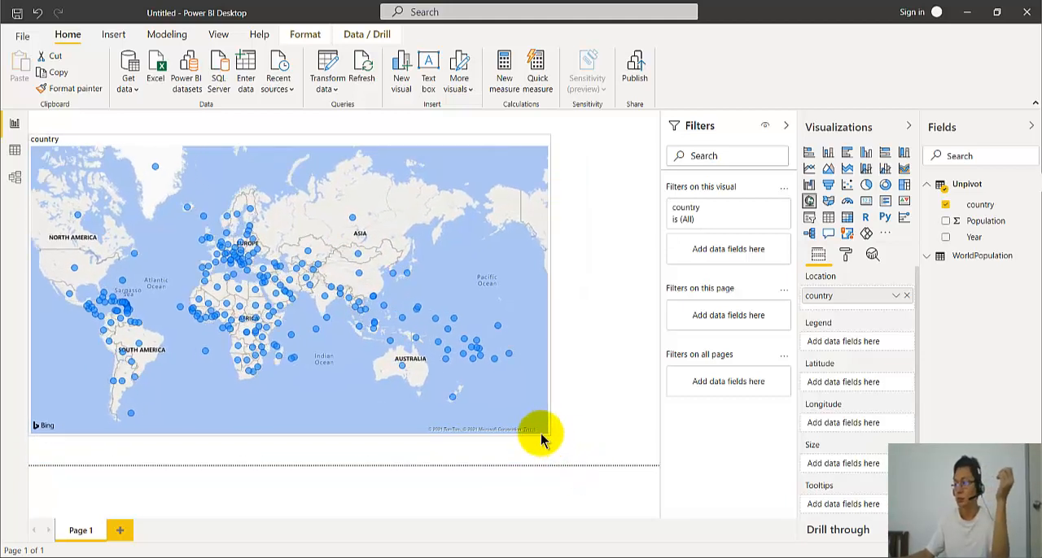
pyautogui.moveTo(291, 306)
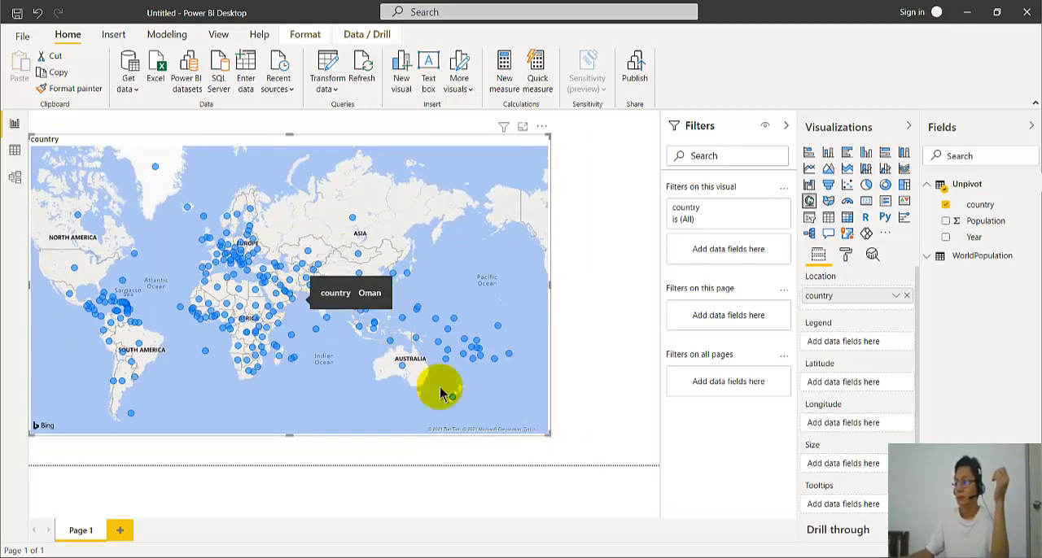
pyautogui.moveTo(542, 431); pyautogui.dragTo(444, 410)
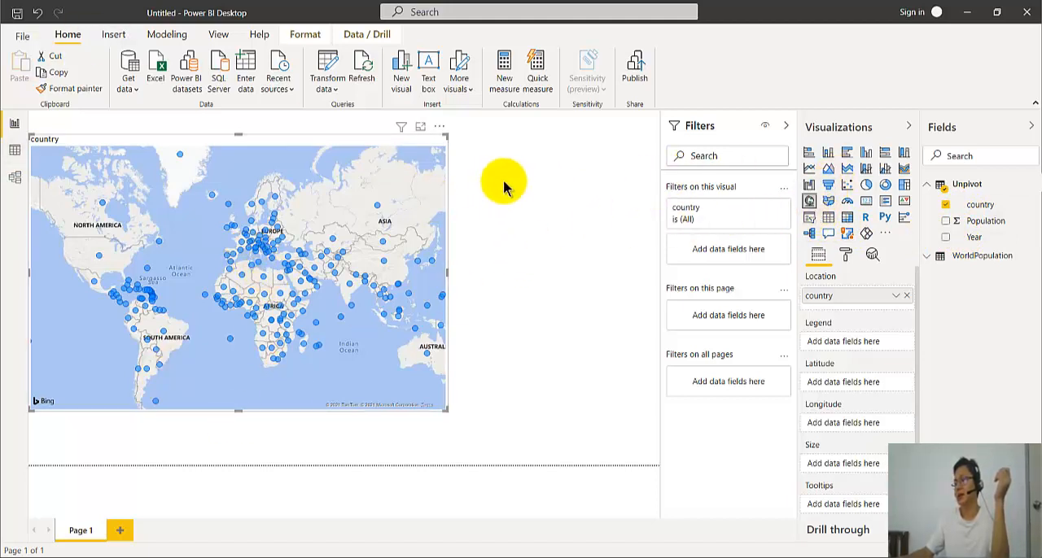
# - Add a slicer on the Unpivot table's Year field beside the map and select 1950 in it
pyautogui.click(546, 154)
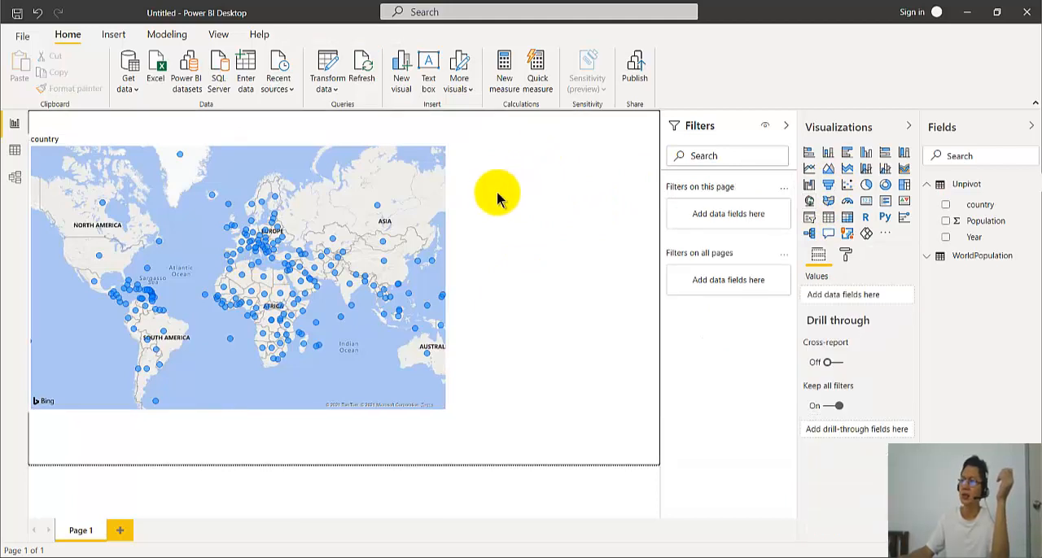
pyautogui.click(810, 218)
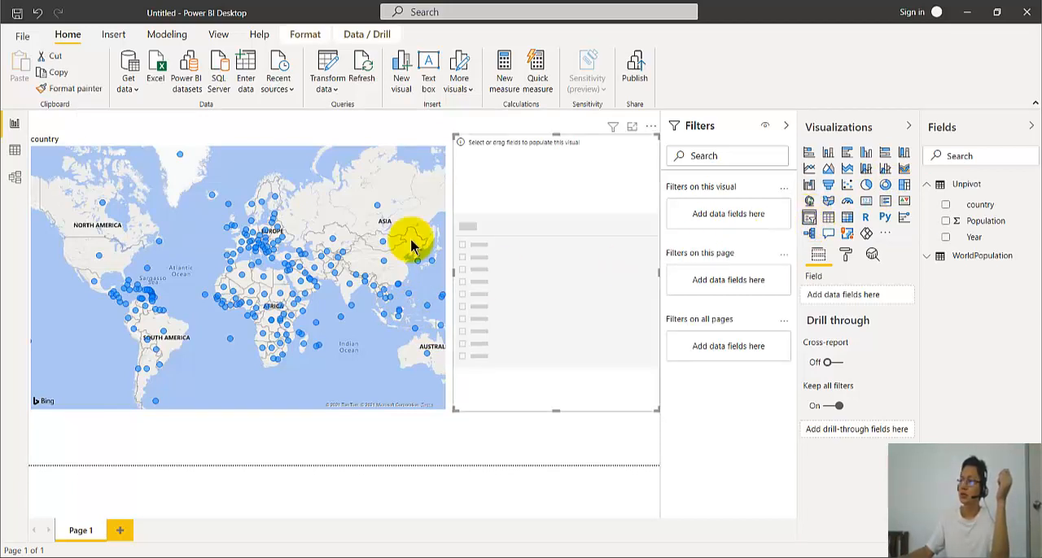
pyautogui.click(945, 238)
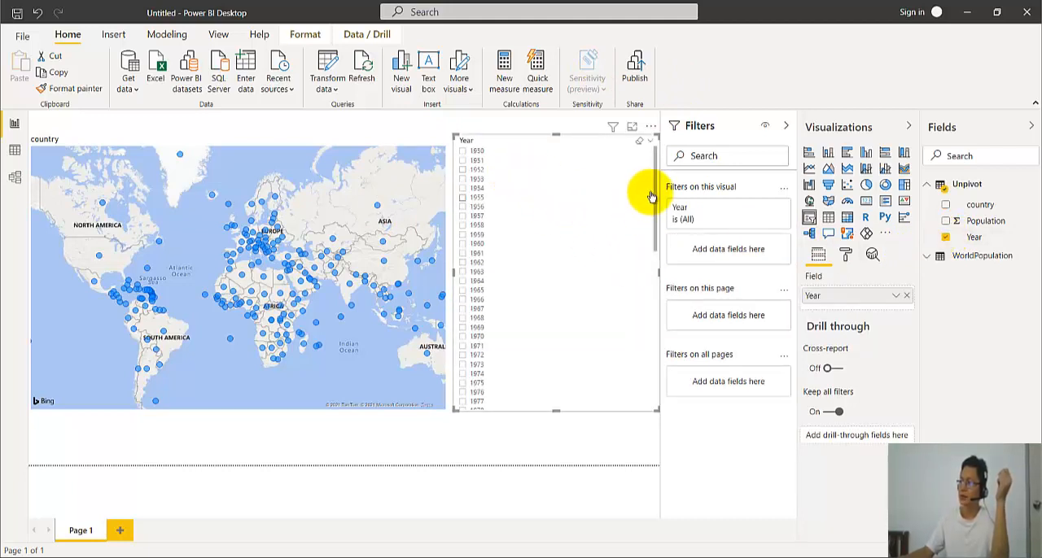
pyautogui.click(462, 153)
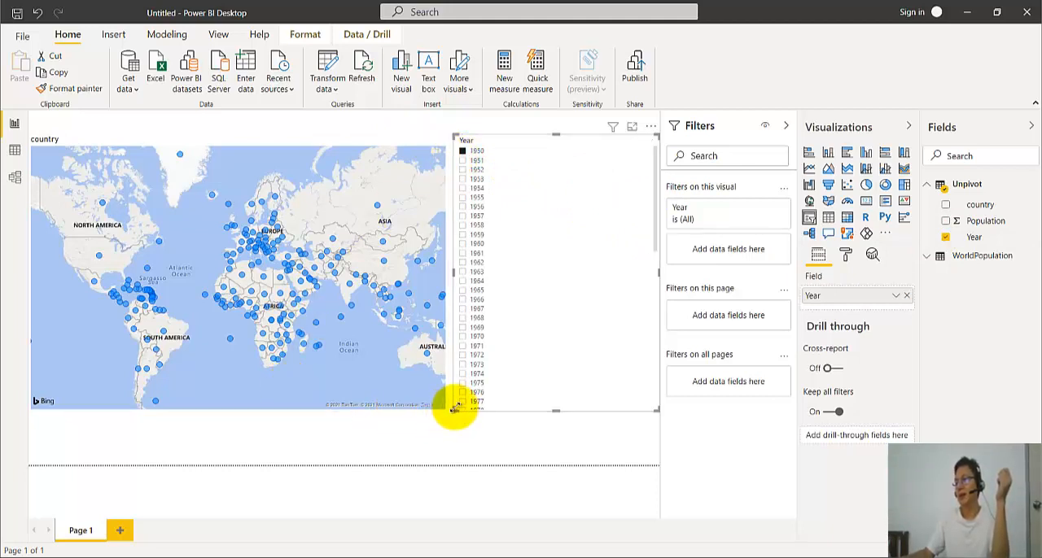
# - Narrow the Year slicer against the page's right edge and enlarge the map to fill the freed space
pyautogui.moveTo(552, 415); pyautogui.dragTo(569, 415)
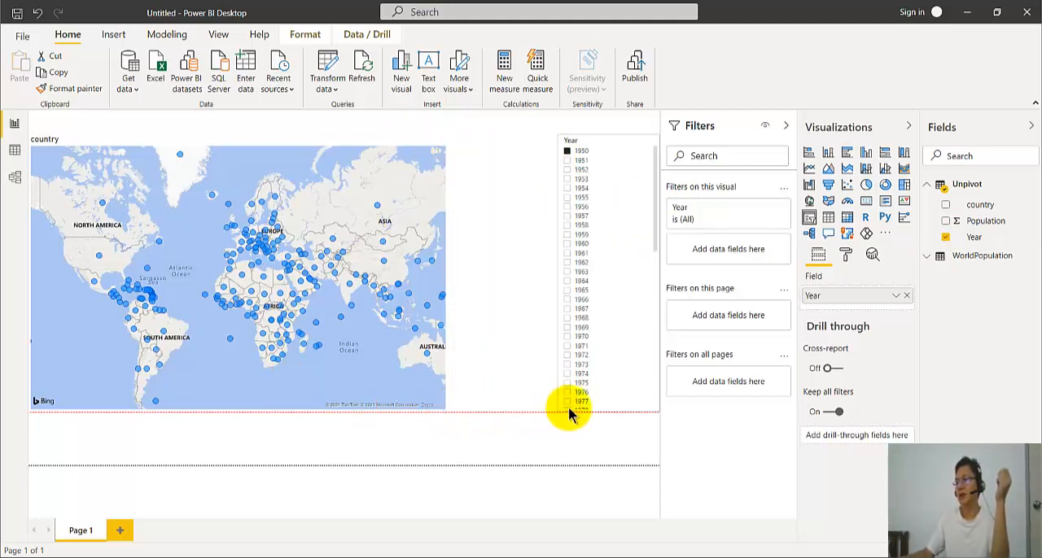
pyautogui.click(445, 411)
pyautogui.moveTo(445, 409); pyautogui.dragTo(551, 448)
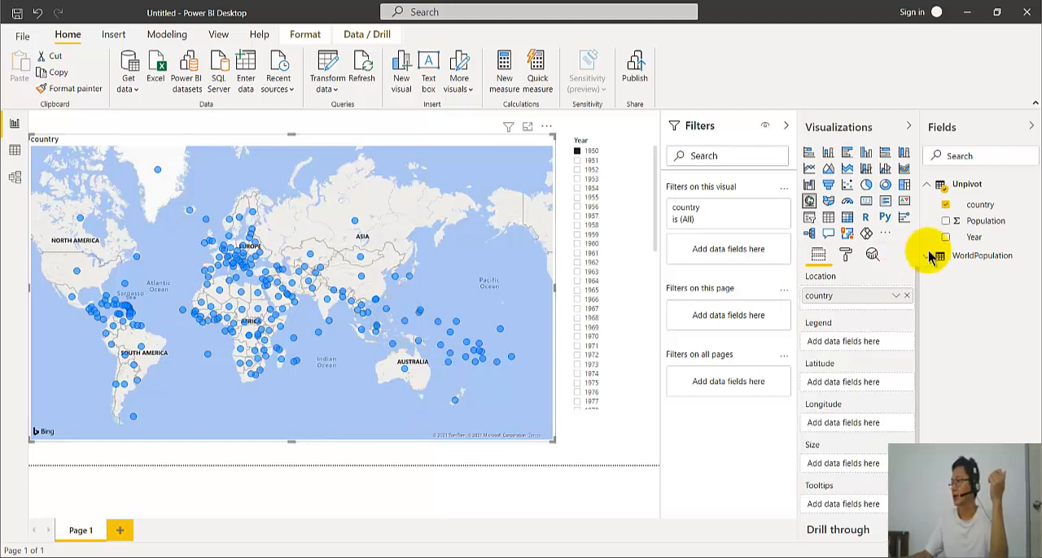
# - Size the map bubbles by the Unpivot table's Population field and inspect the values for China and the United States
pyautogui.moveTo(977, 228); pyautogui.dragTo(341, 364)
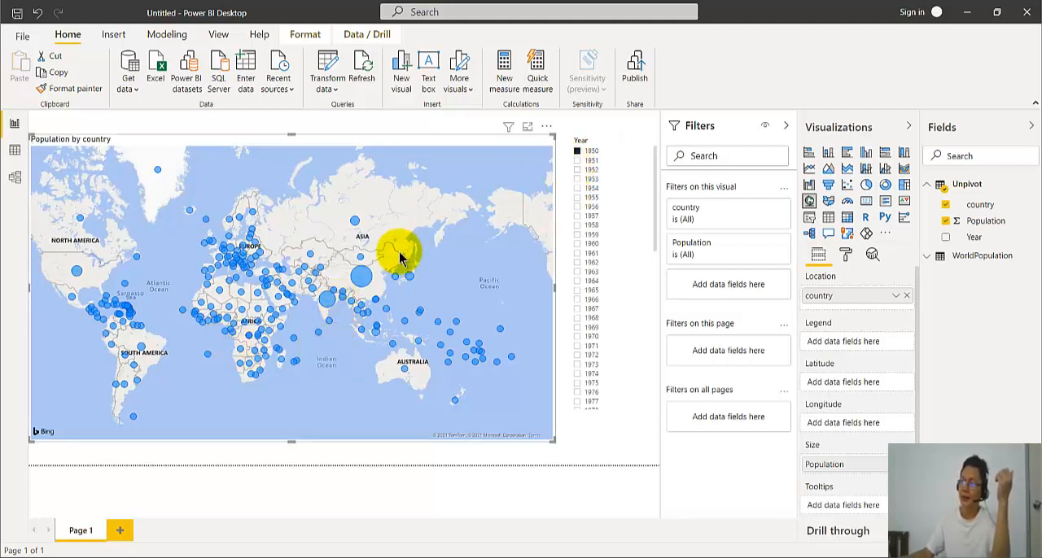
pyautogui.moveTo(361, 283)
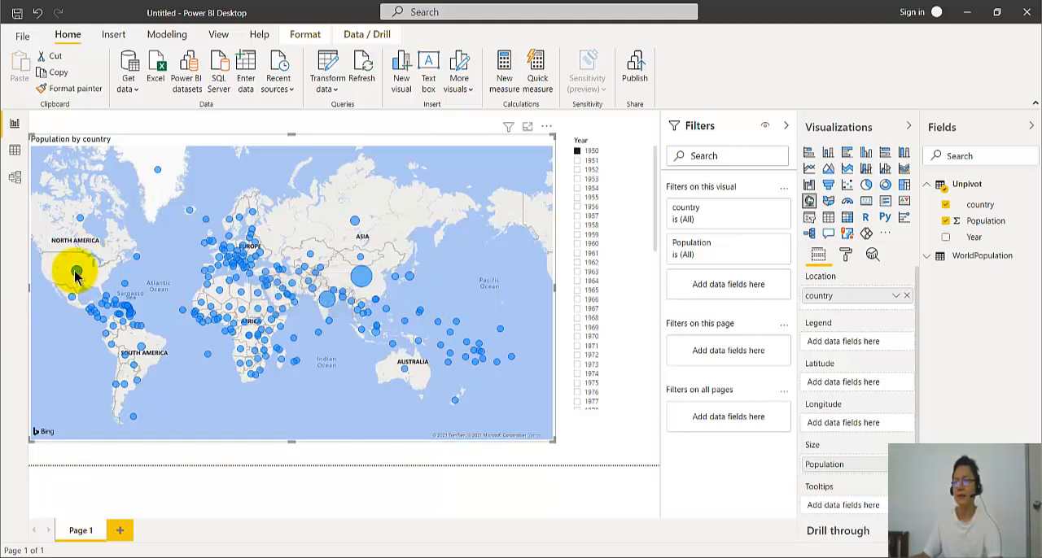
pyautogui.moveTo(74, 275)
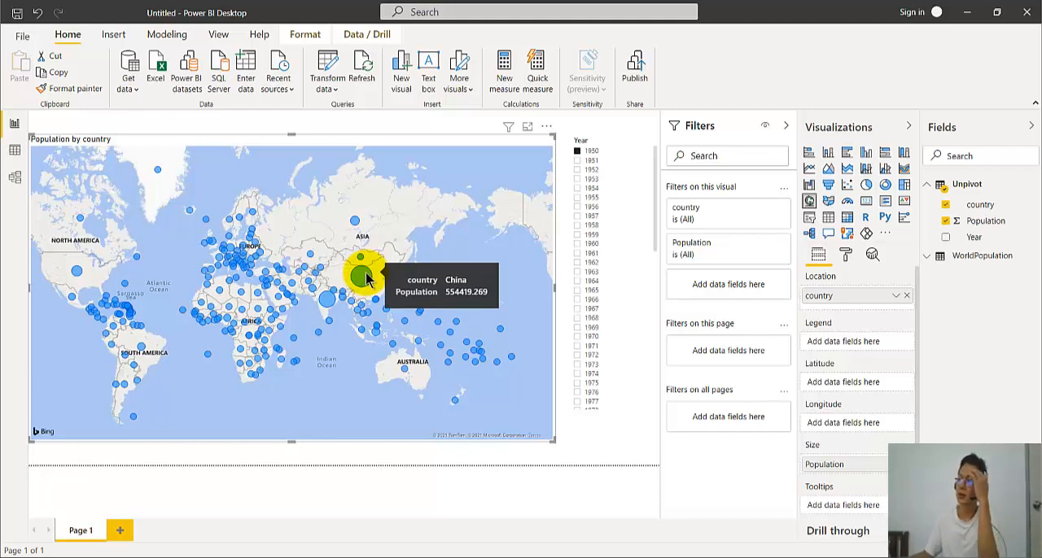
# - Filter the population map to the year 2020 with the Year slicer
pyautogui.scroll(-1, 649, 271)
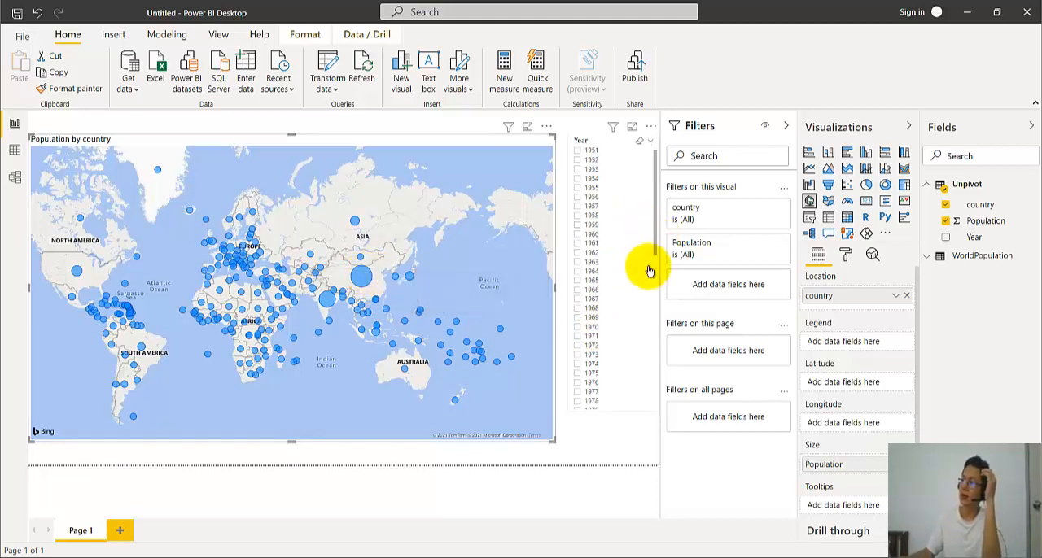
pyautogui.scroll(-10, 649, 271)
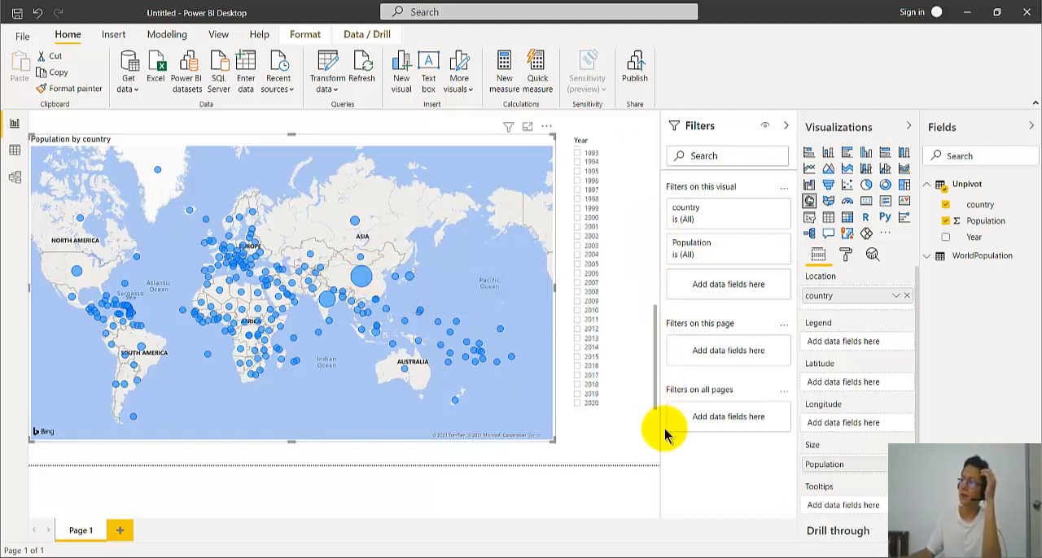
pyautogui.click(577, 403)
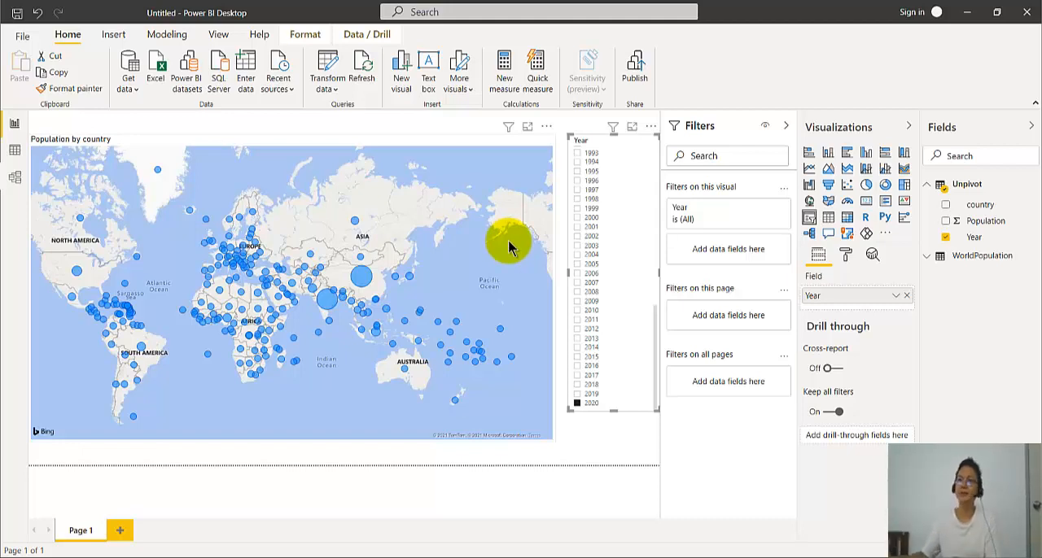
pyautogui.click(16, 37)
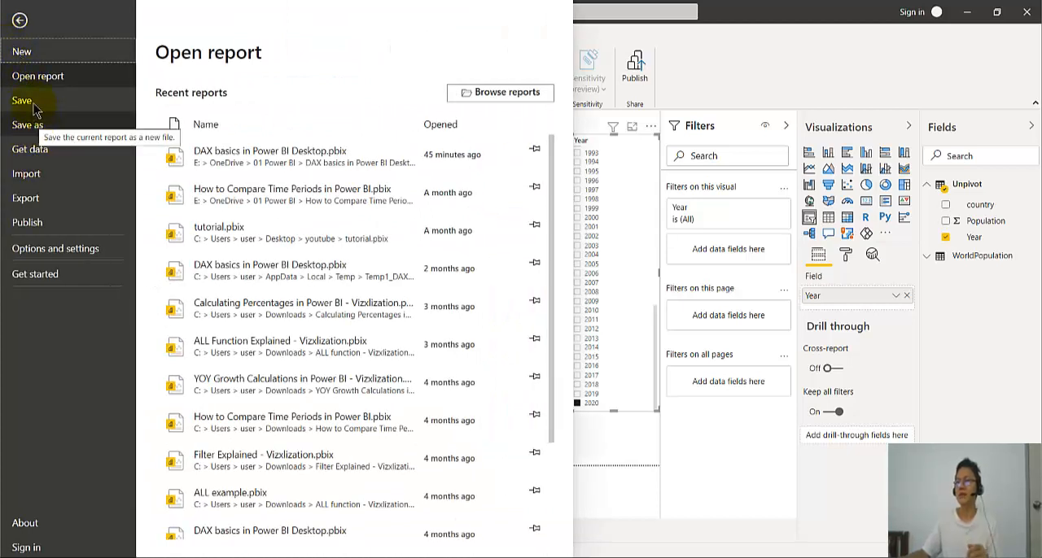
pyautogui.click(19, 20)
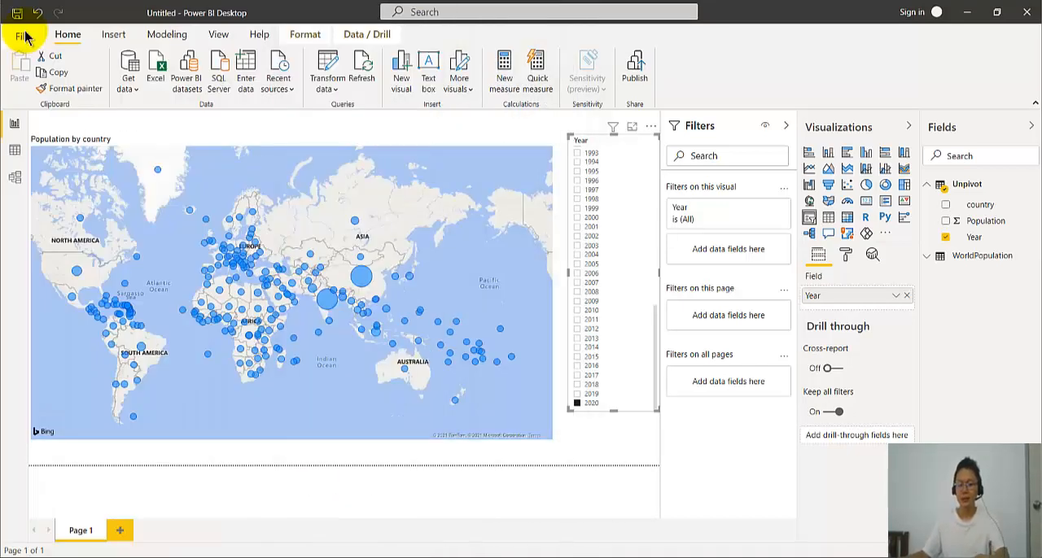